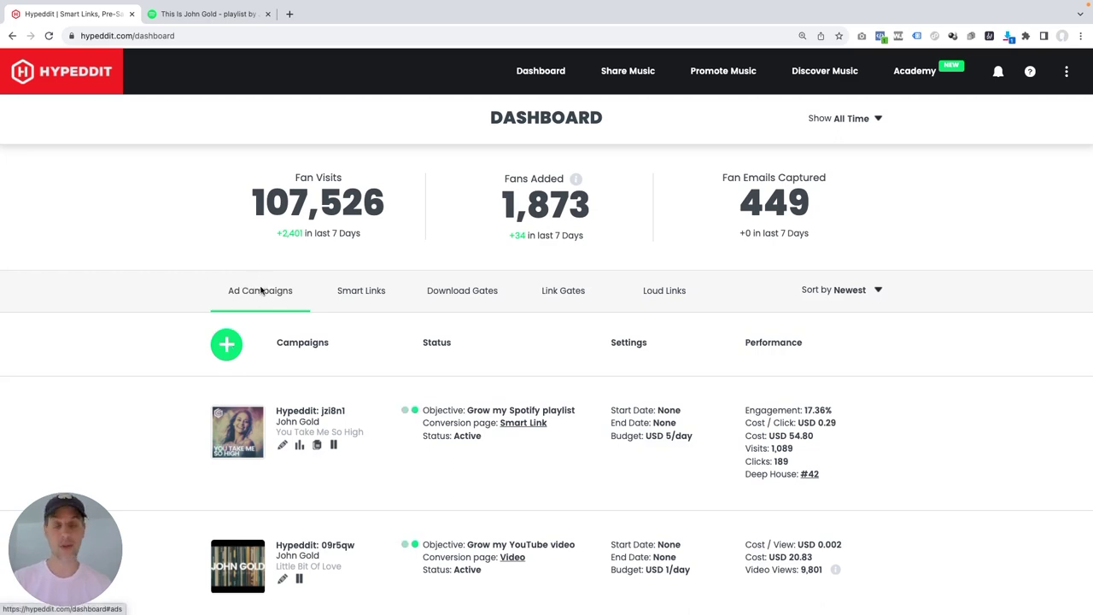
Start a new ad campaign and pick 'Grow my Spotify playlist' as its goal
left_click(227, 347)
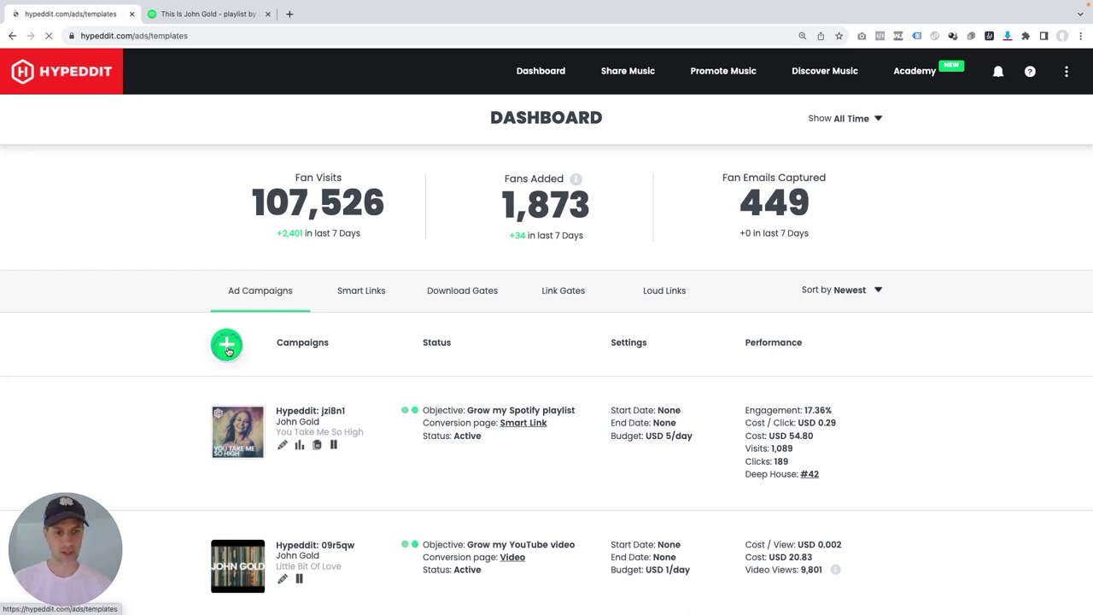
scroll(193, 296, "down", 1)
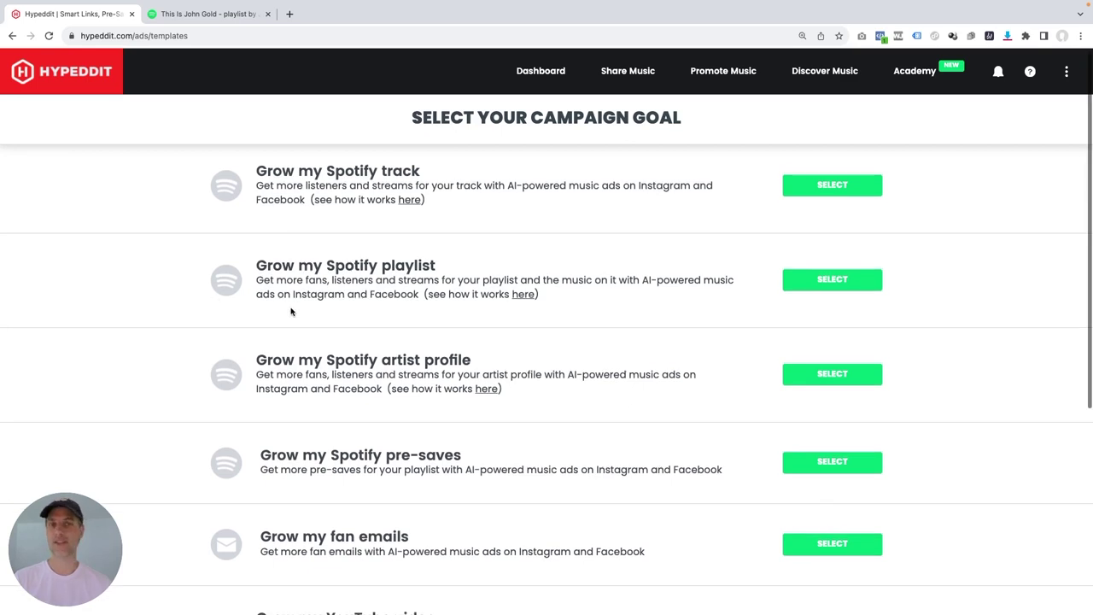
scroll(294, 315, "up", 1)
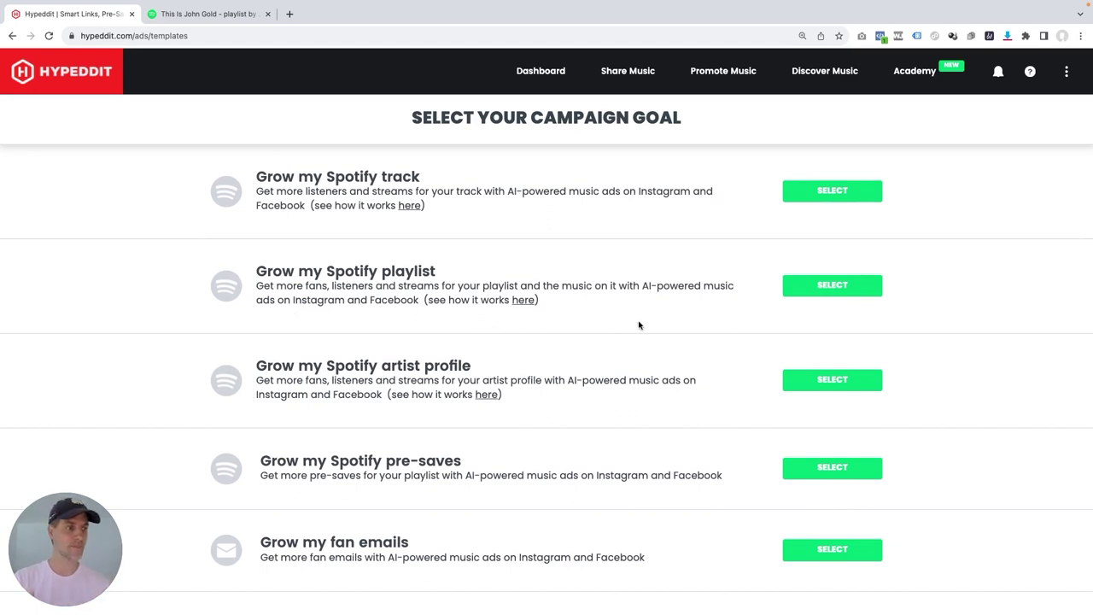
left_click(827, 287)
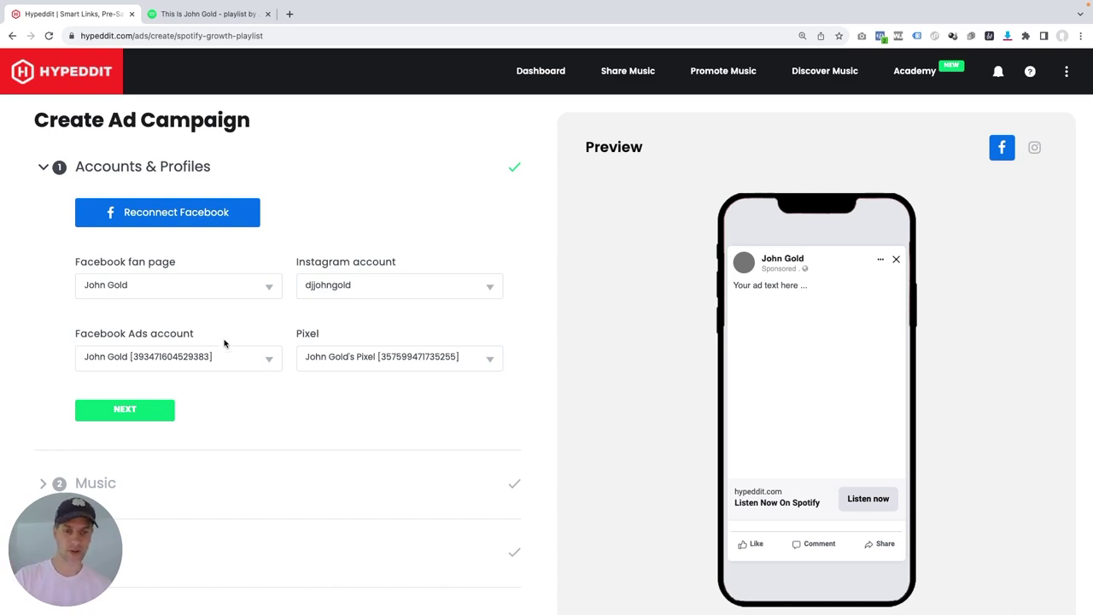
Move on to the Music step and copy the This Is John Gold playlist link in Spotify
left_click(161, 408)
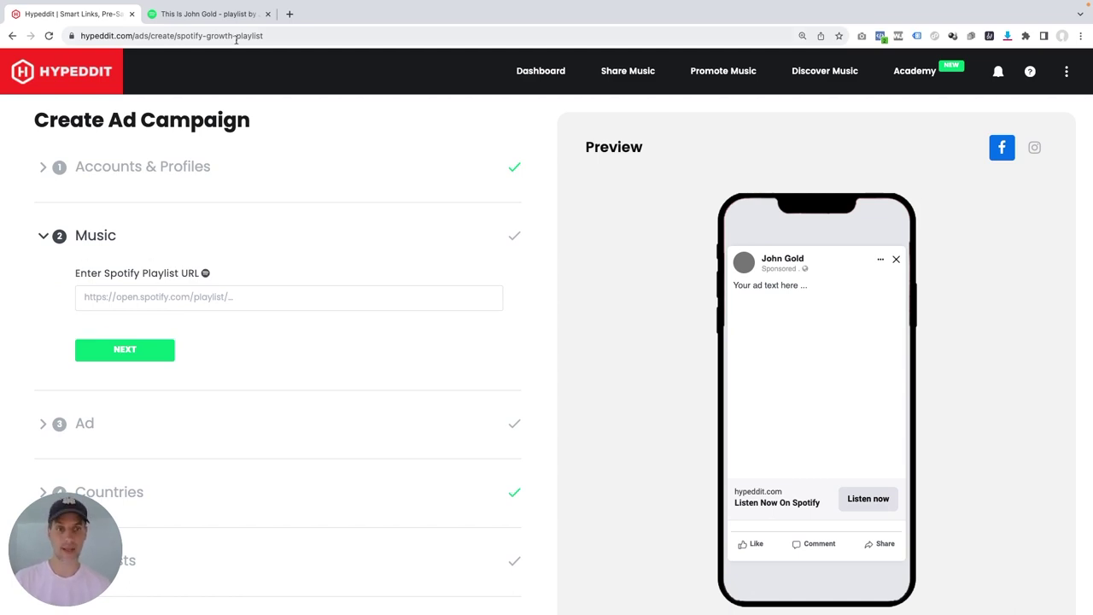
left_click(218, 14)
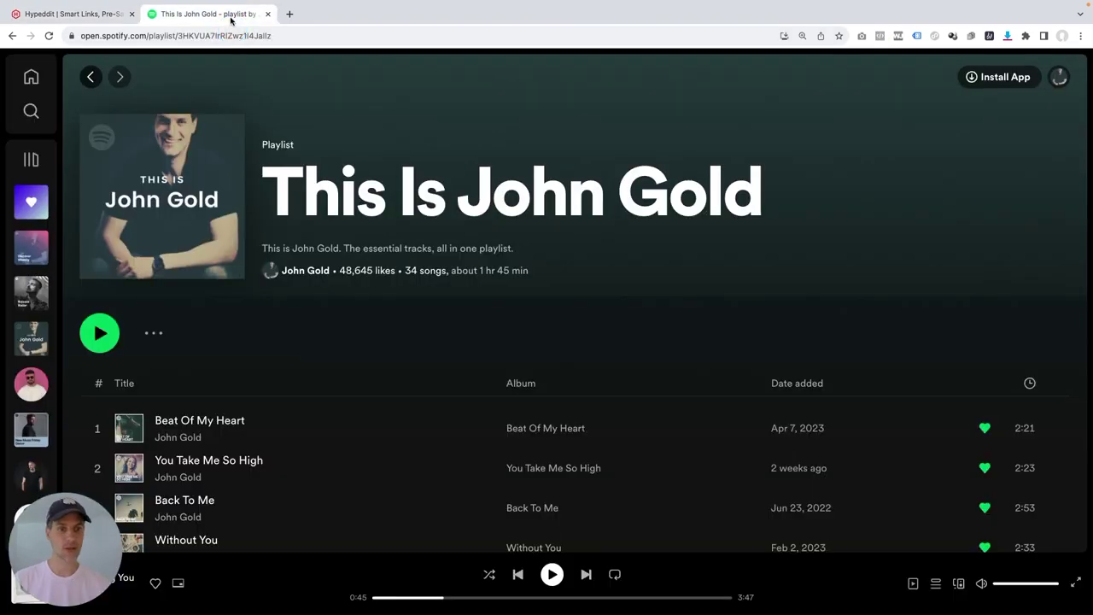
left_click(158, 336)
mouse_move(213, 532)
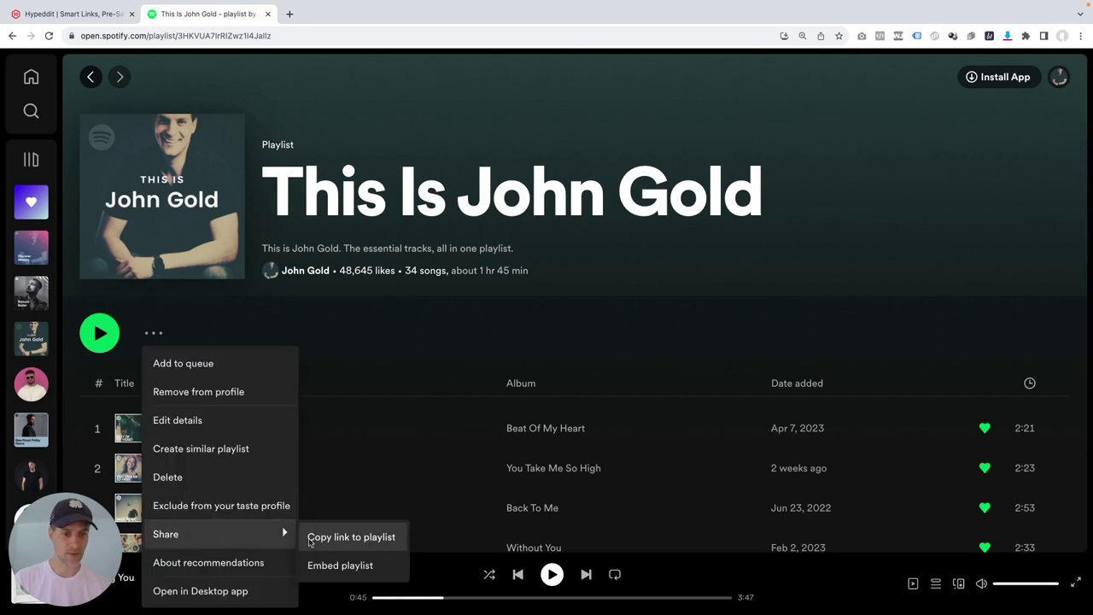
left_click(310, 538)
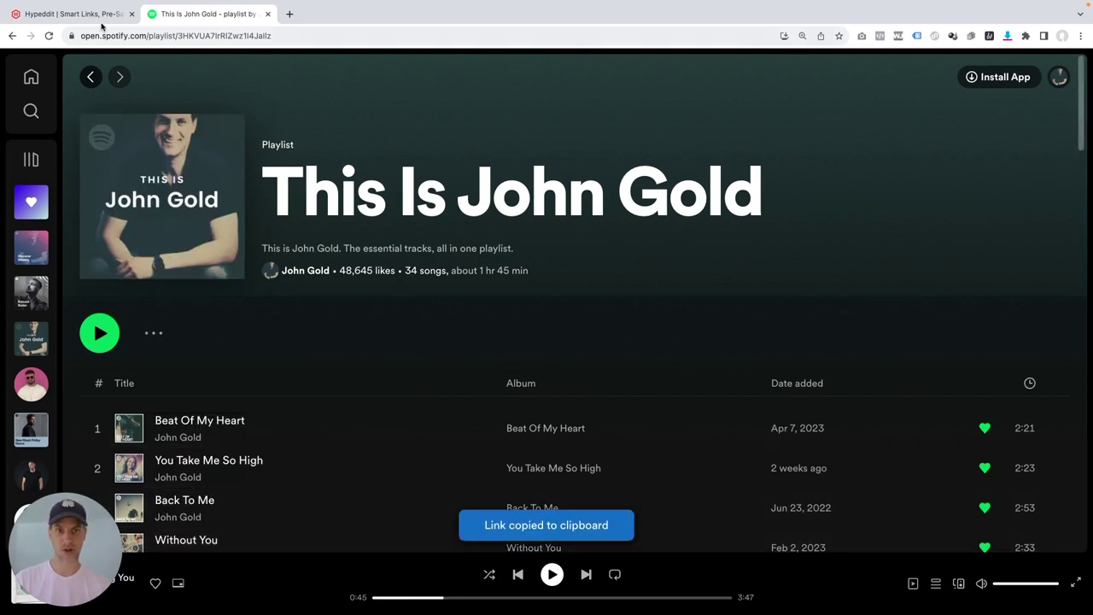
Paste the playlist link into the Playlist URL field so it validates
left_click(99, 16)
left_click(257, 295)
key("ctrl+v")
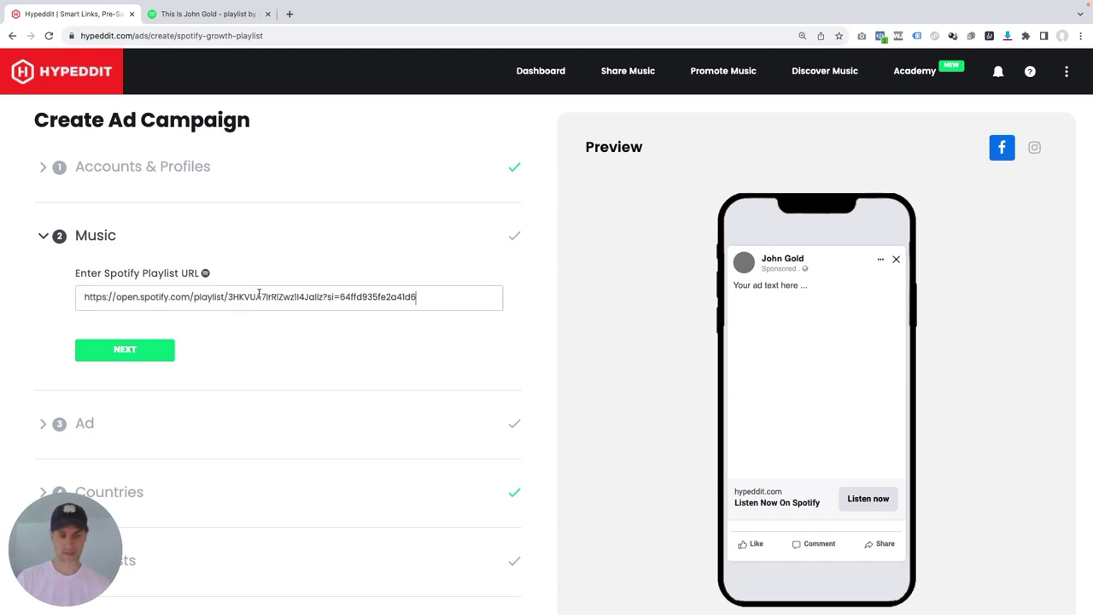
left_click(316, 271)
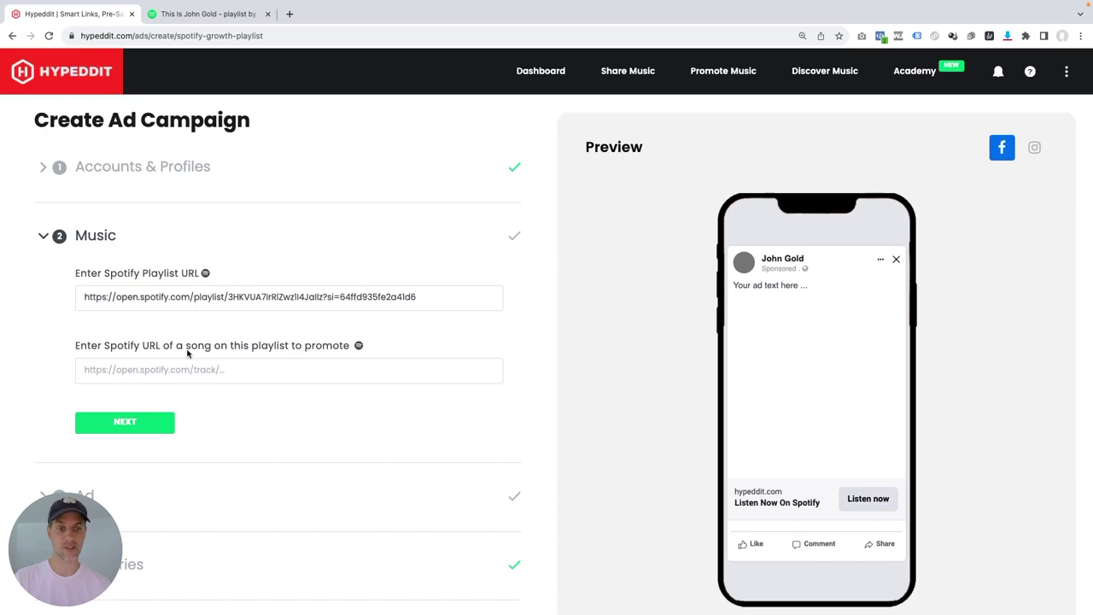
Copy the Spotify link of track 24, 'Take Me Down - Extended Mix', into the song URL field
left_click(227, 16)
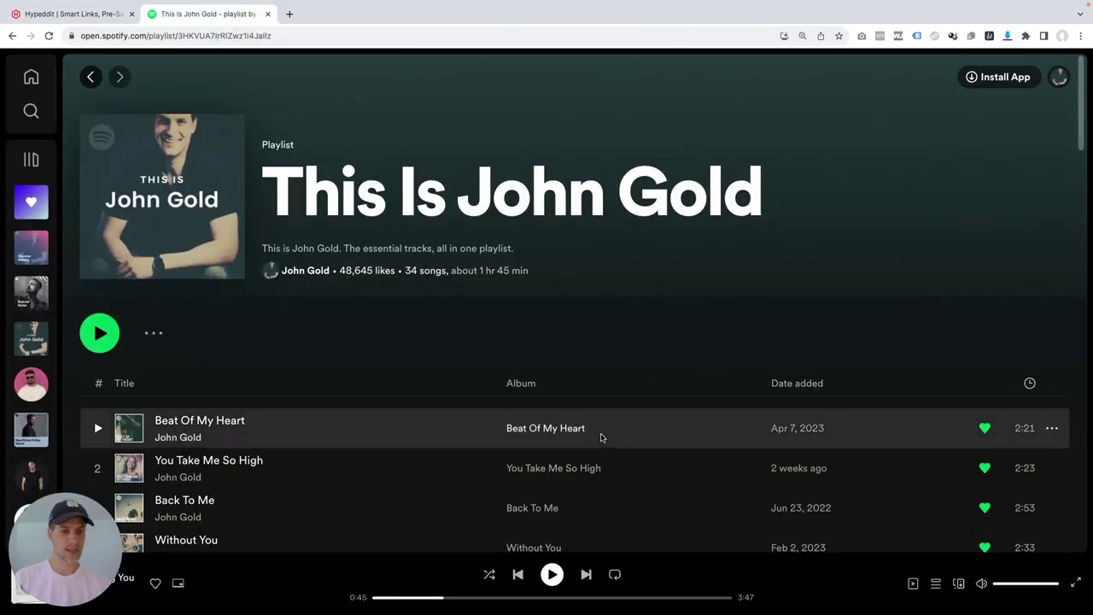
scroll(589, 461, "down", 3)
scroll(574, 479, "down", 10)
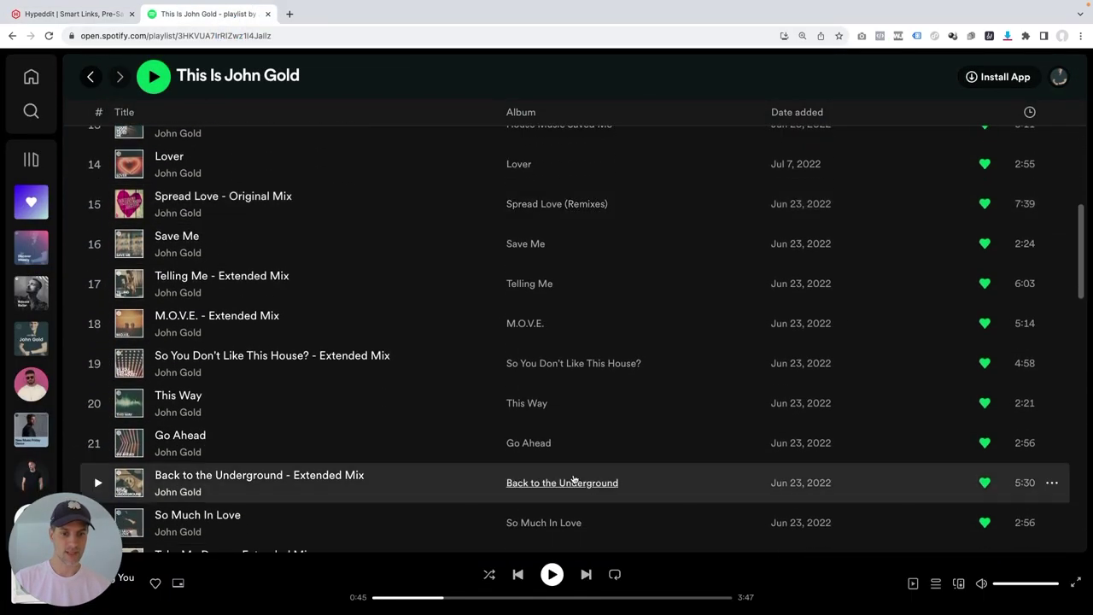
scroll(574, 479, "down", 2)
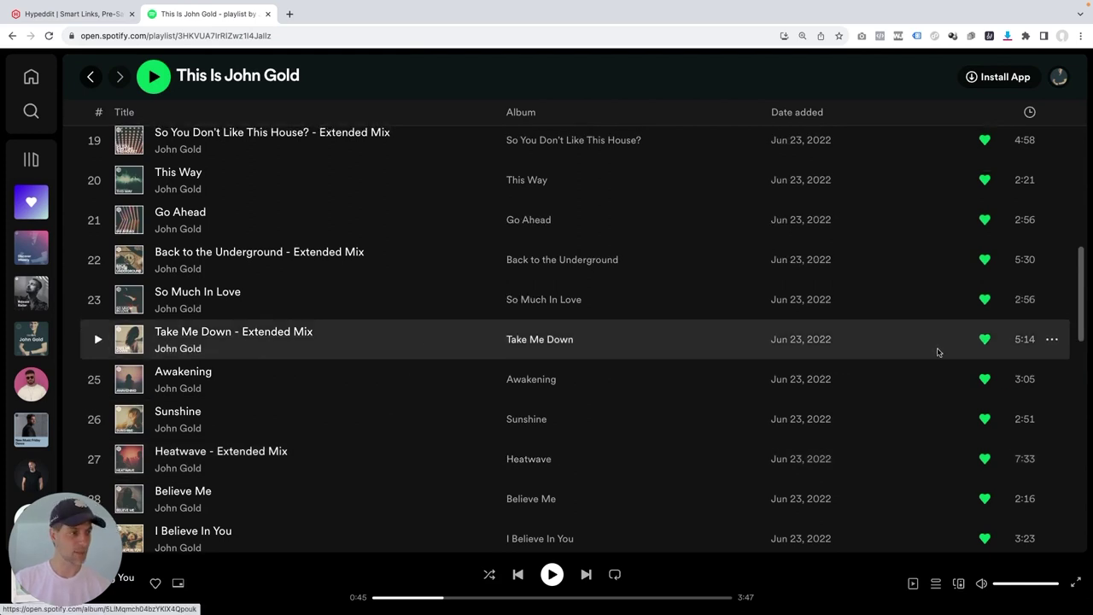
left_click(1051, 340)
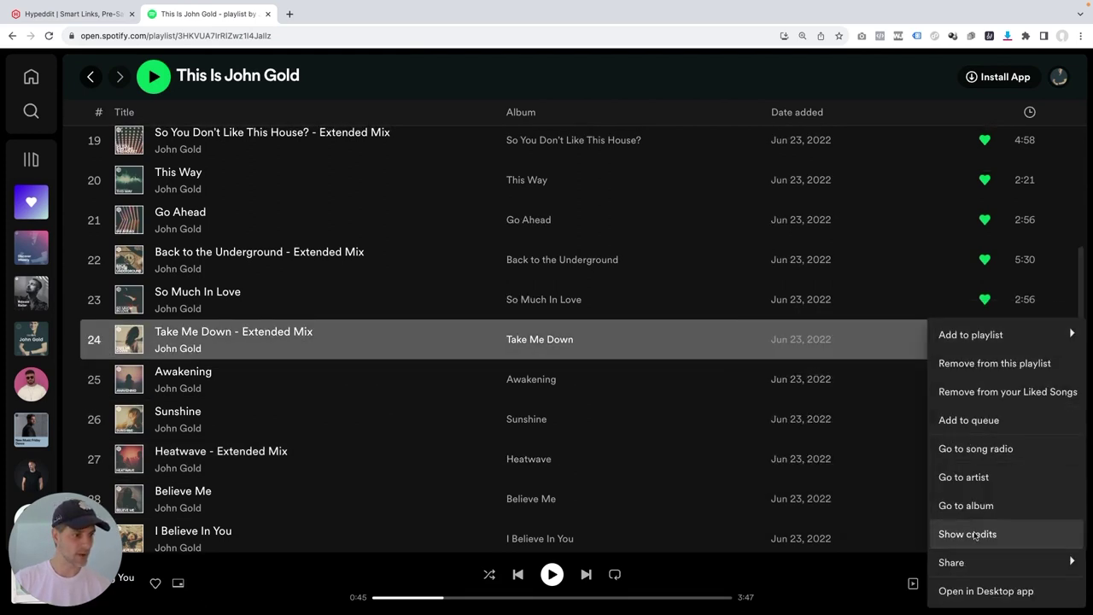
mouse_move(974, 562)
left_click(885, 571)
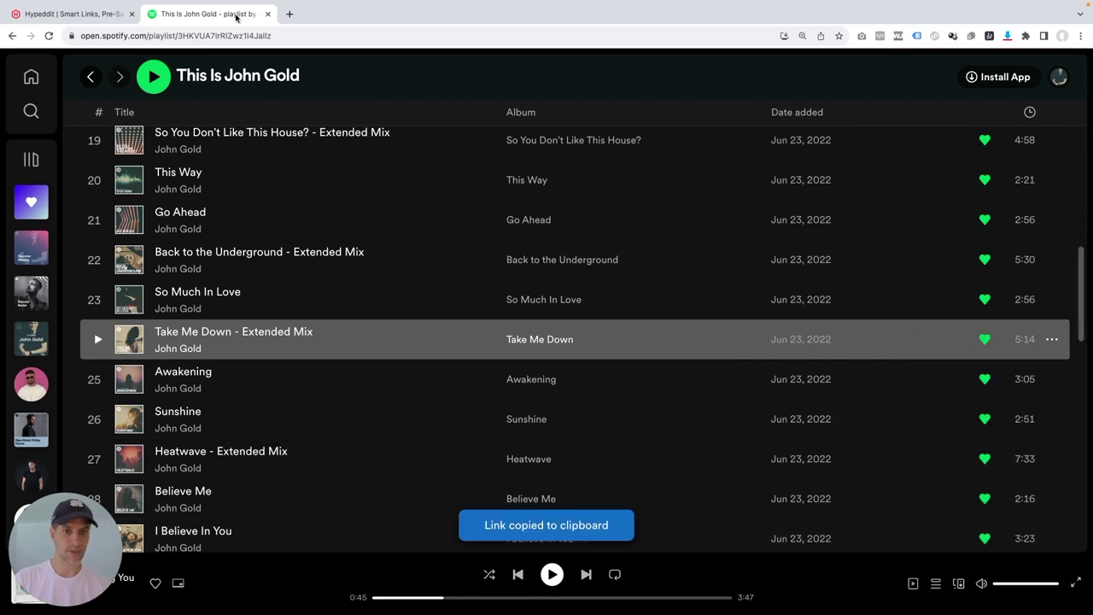
left_click(88, 16)
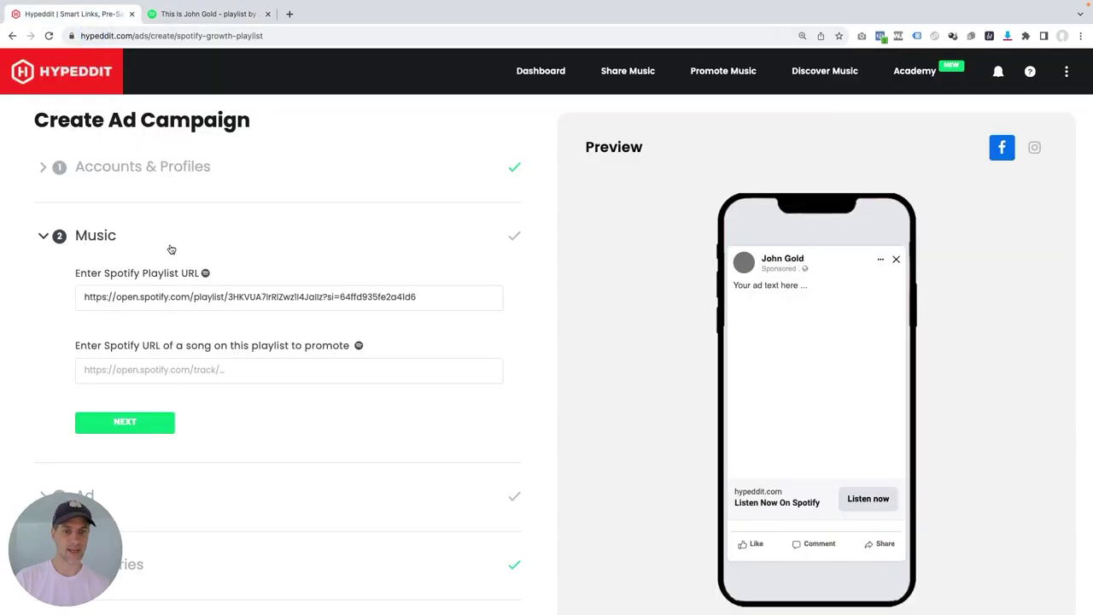
left_click(230, 376)
key("ctrl+v")
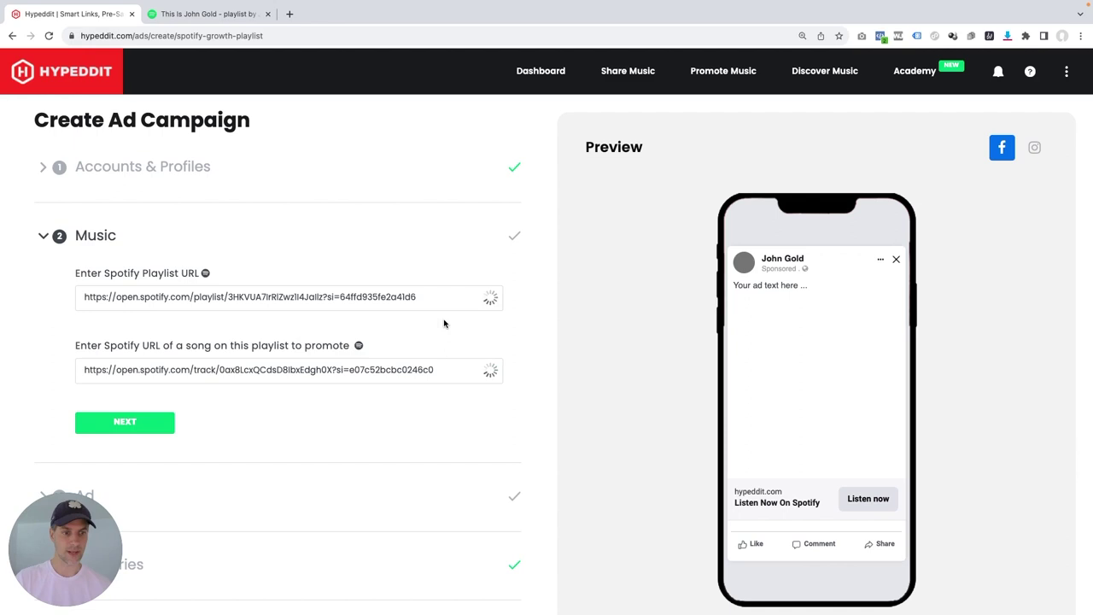
Let the pasted song link load the artist, title and artwork, then return to the campaign form
left_click(225, 13)
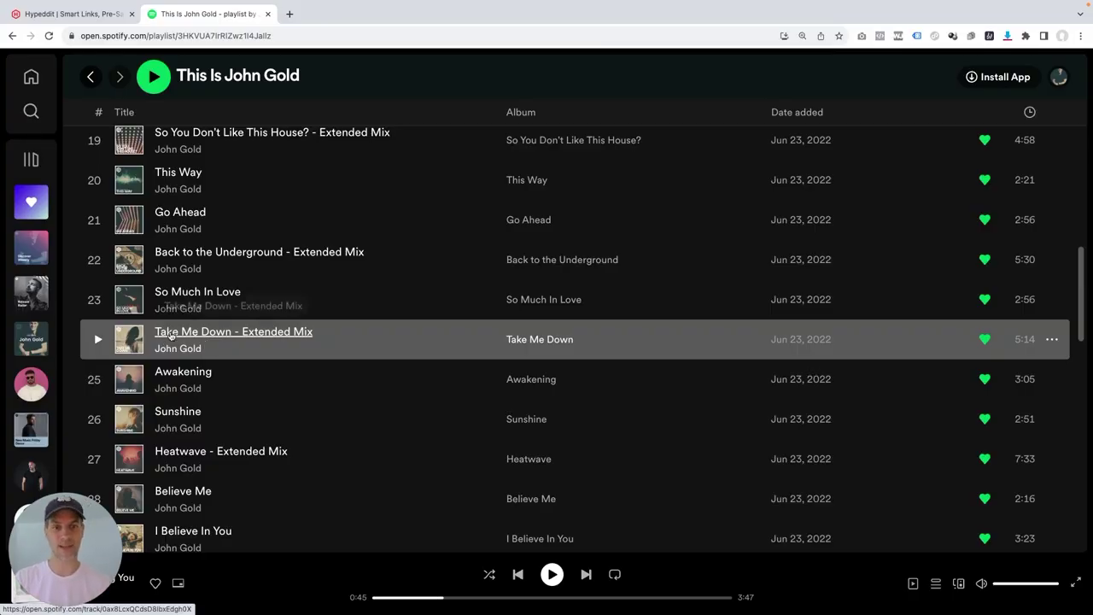
left_click(98, 12)
Set the track genre to Tech House by searching 'tech', and advance to the Ad step
scroll(149, 277, "down", 4)
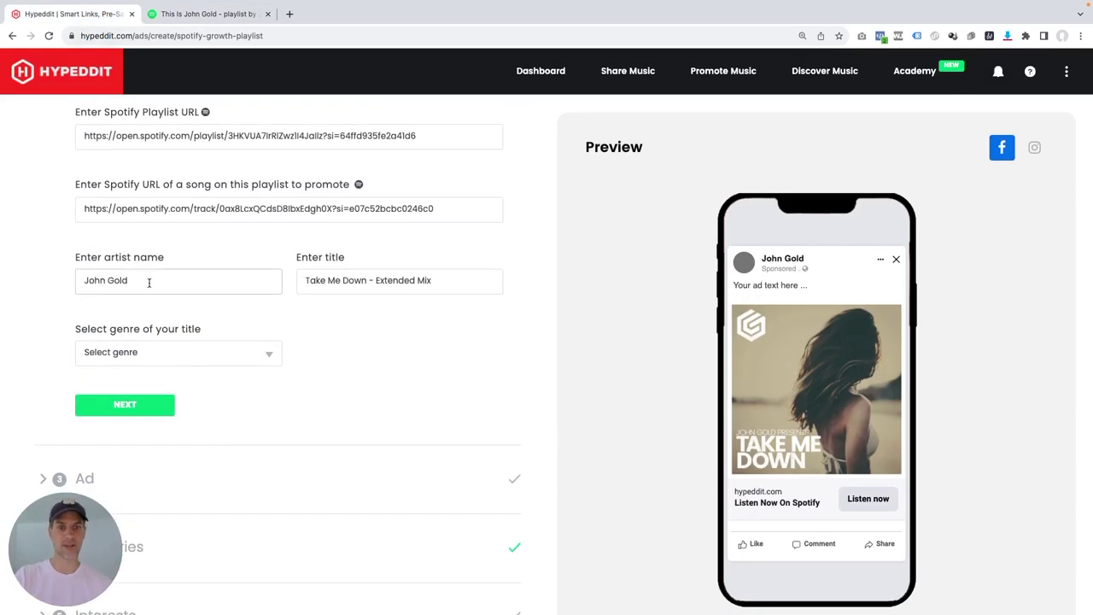
scroll(171, 282, "up", 1)
left_click(229, 361)
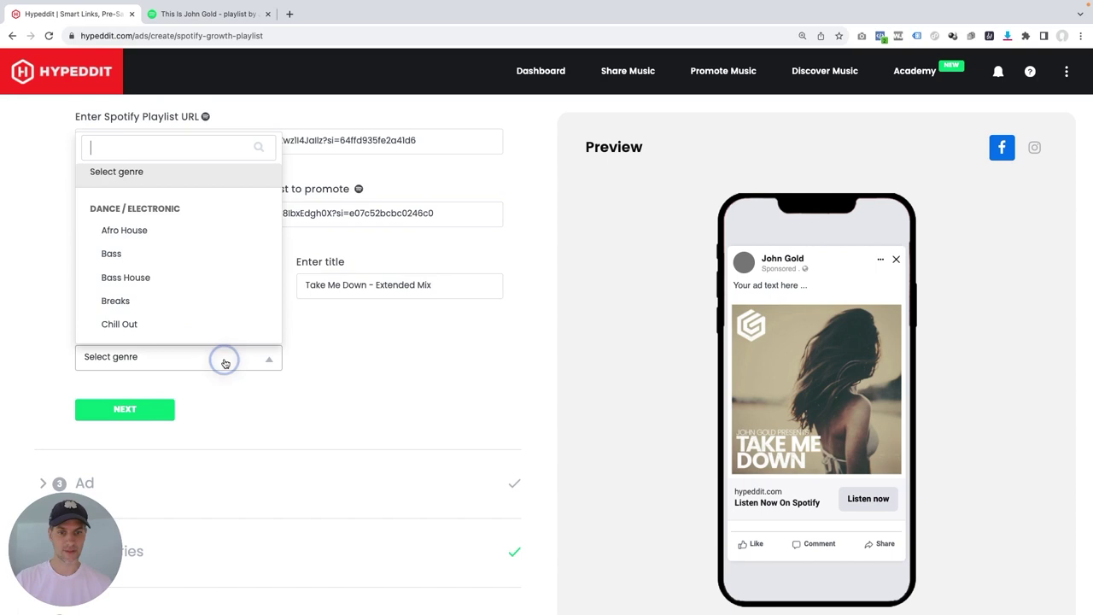
type("tech")
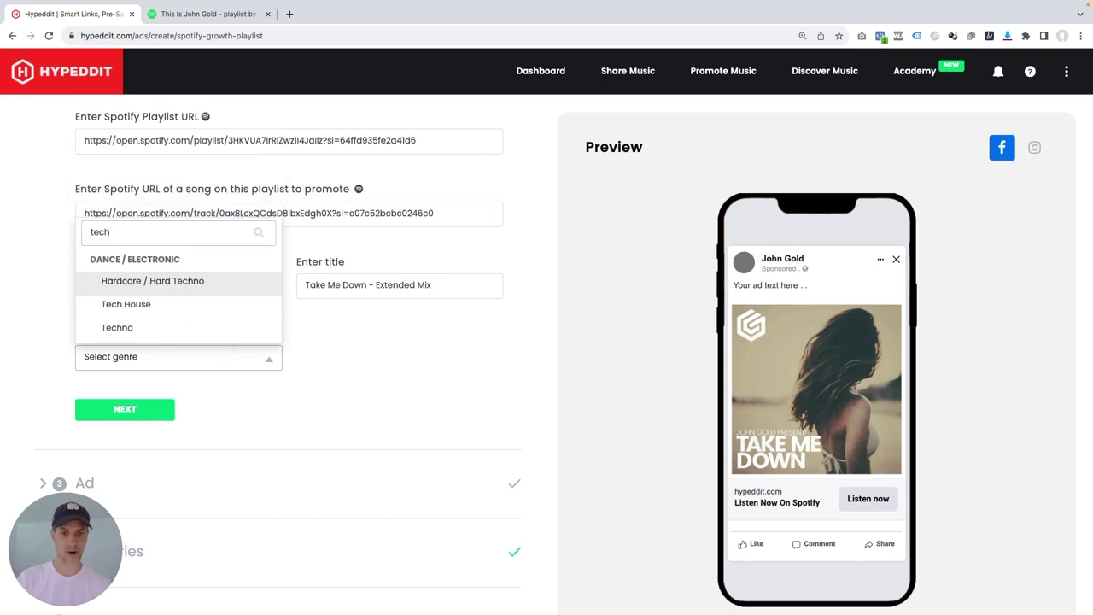
left_click(160, 328)
scroll(158, 335, "down", 1)
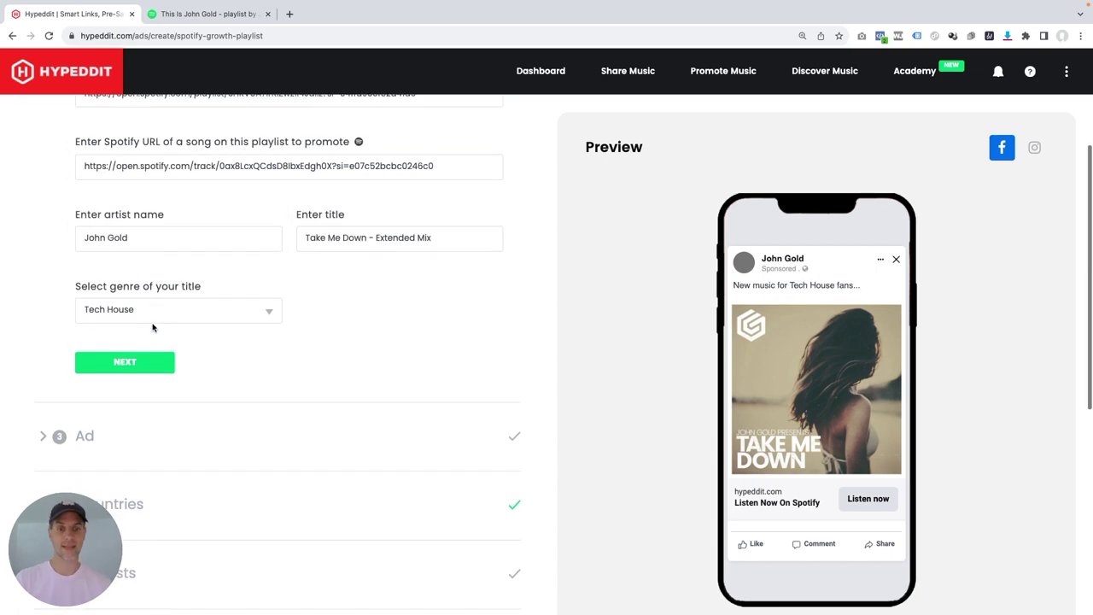
left_click(133, 358)
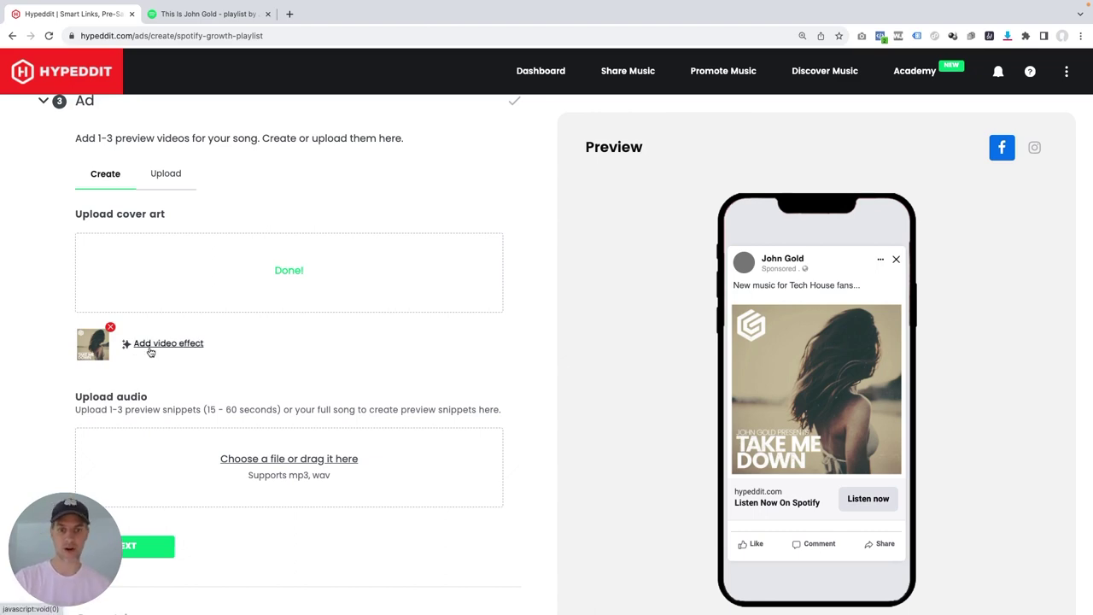
left_click(160, 343)
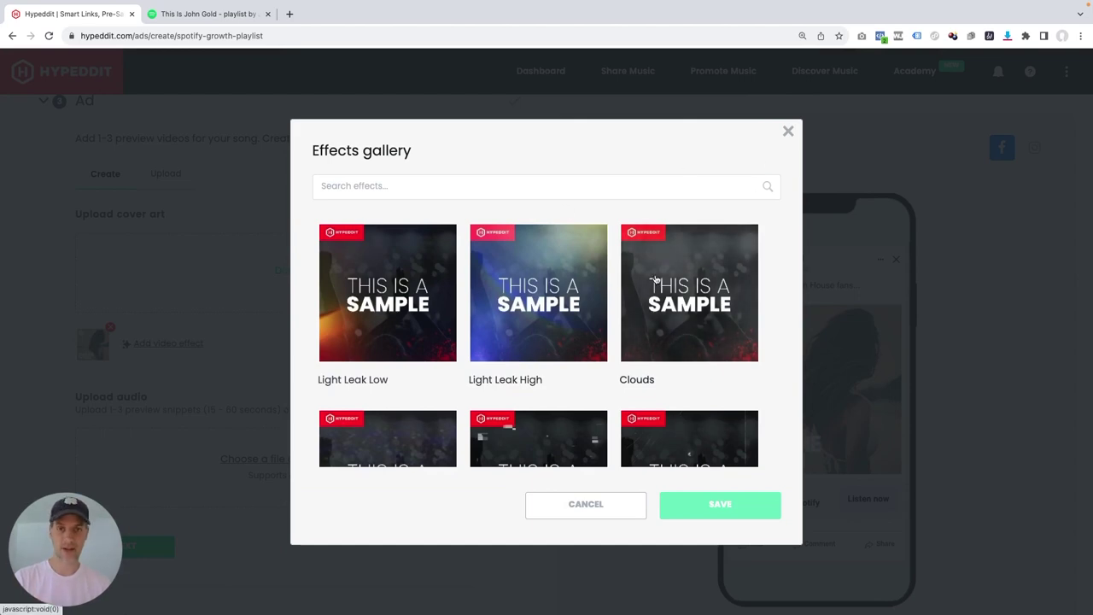
left_click(789, 133)
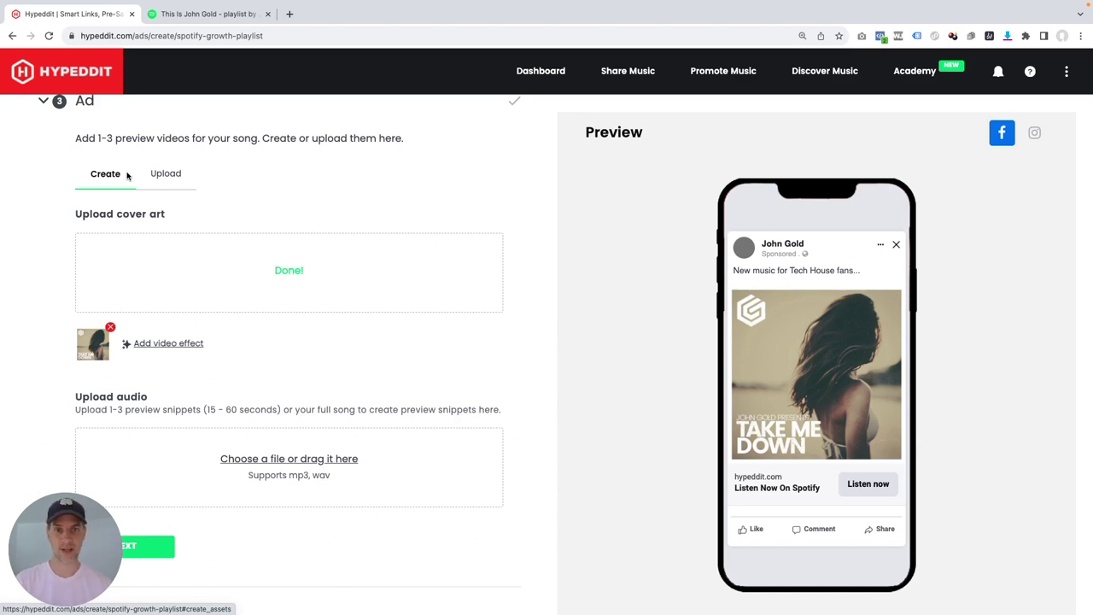
Upload a ready-made video for the ad and play, then pause, it in the preview
left_click(173, 176)
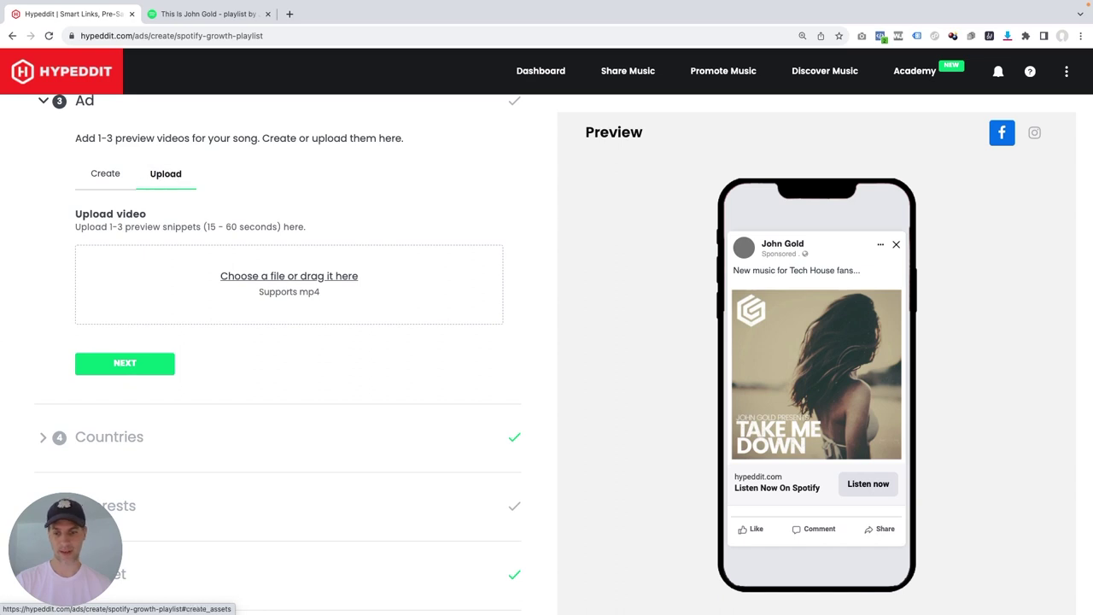
left_click_drag(8, 333, 276, 284)
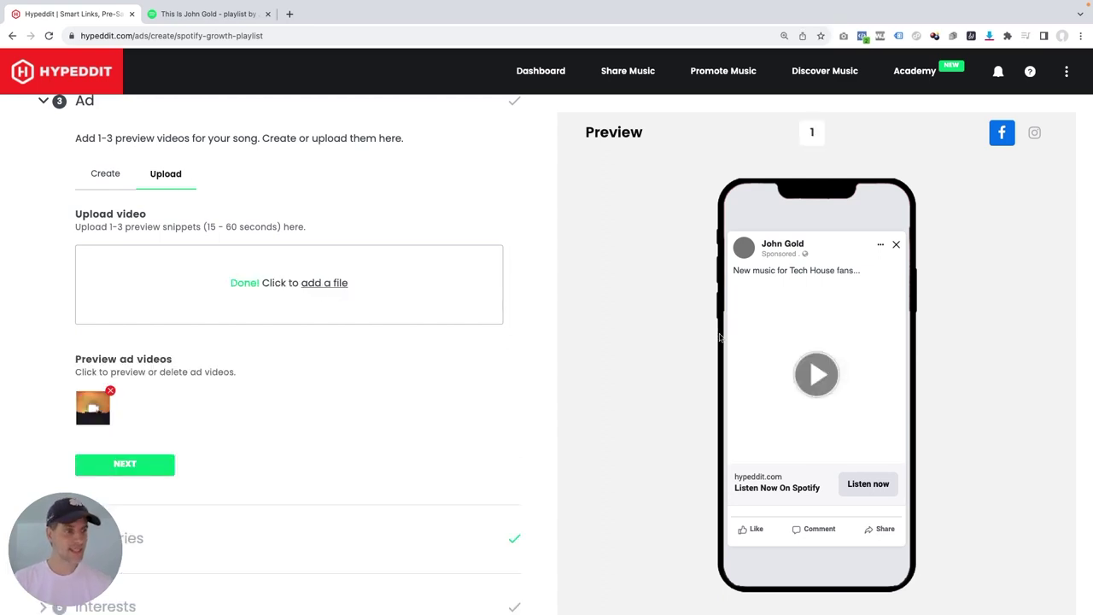
left_click(832, 376)
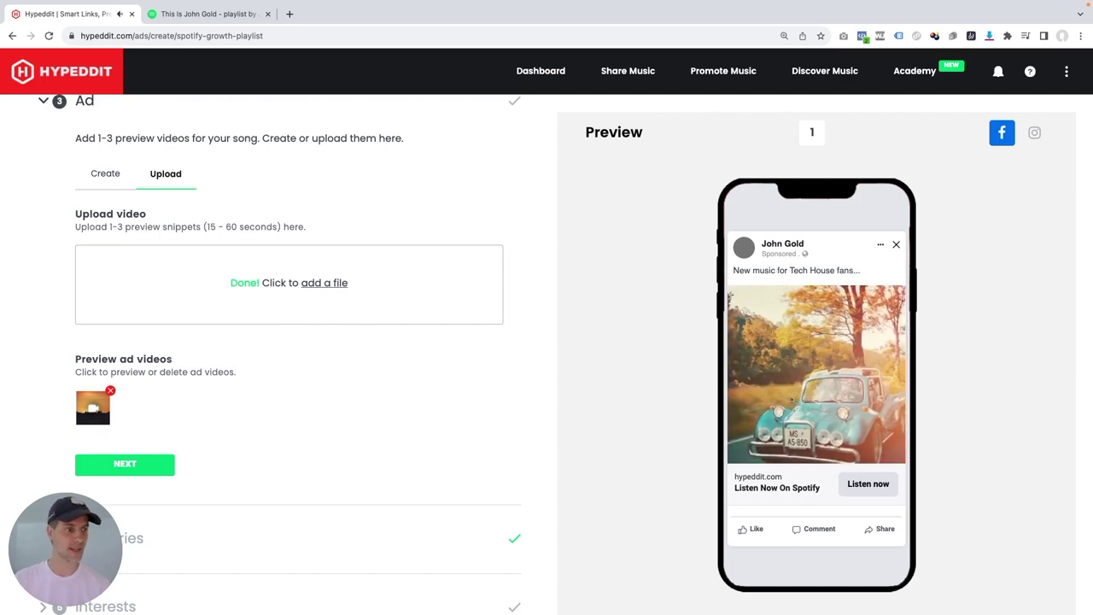
left_click(745, 430)
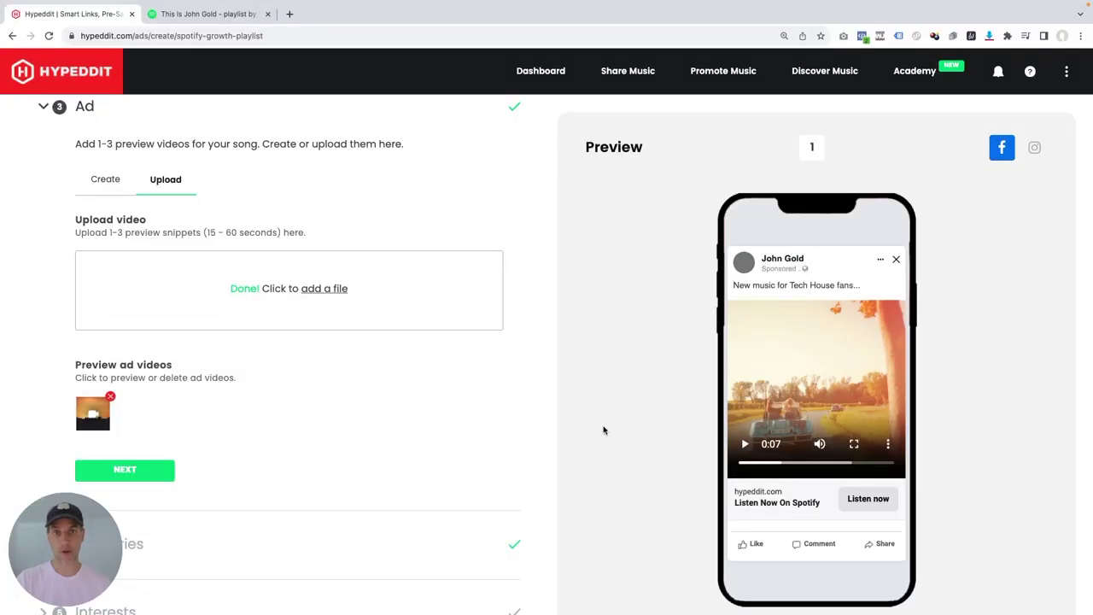
Confirm the ad and the Tier One and Two countries list to reach Interests
left_click(136, 470)
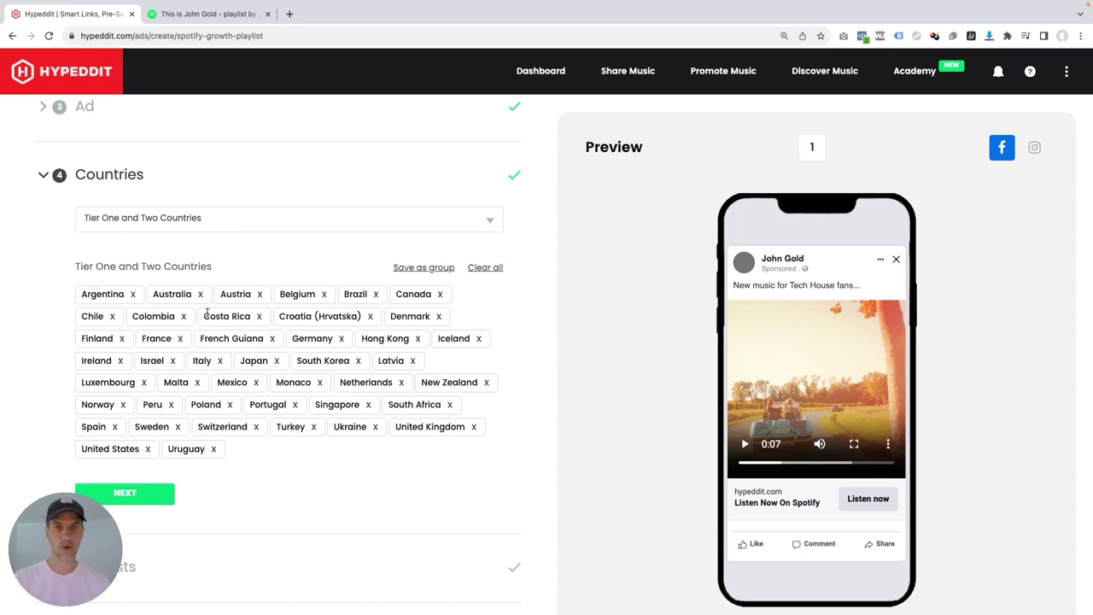
left_click(145, 504)
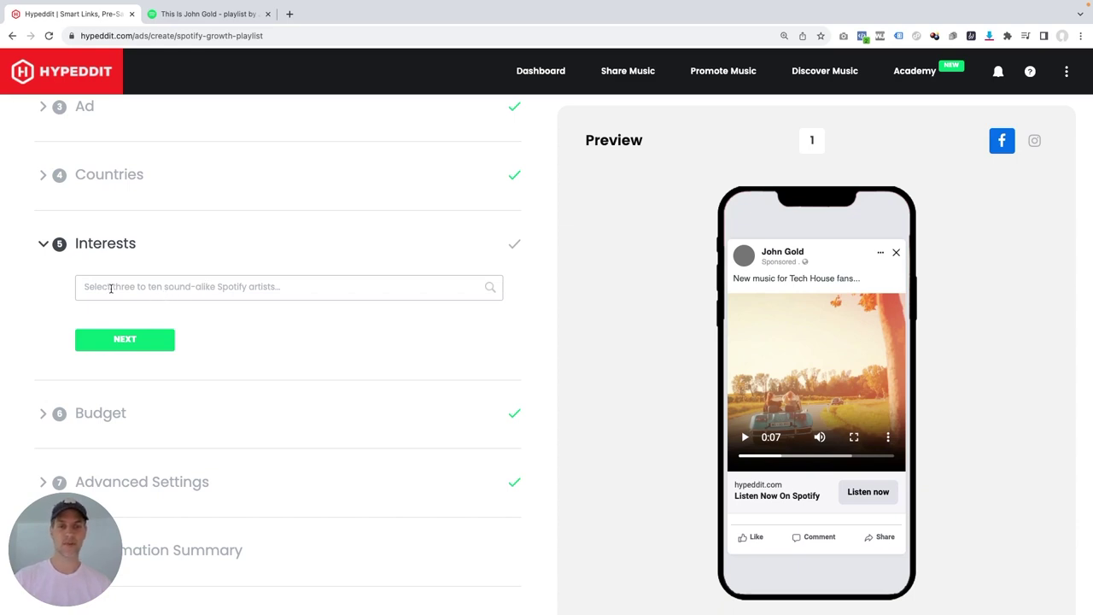
Add Low Steppa, David Penn and Mark Knight as sound-alike artists and generate interests
left_click(215, 287)
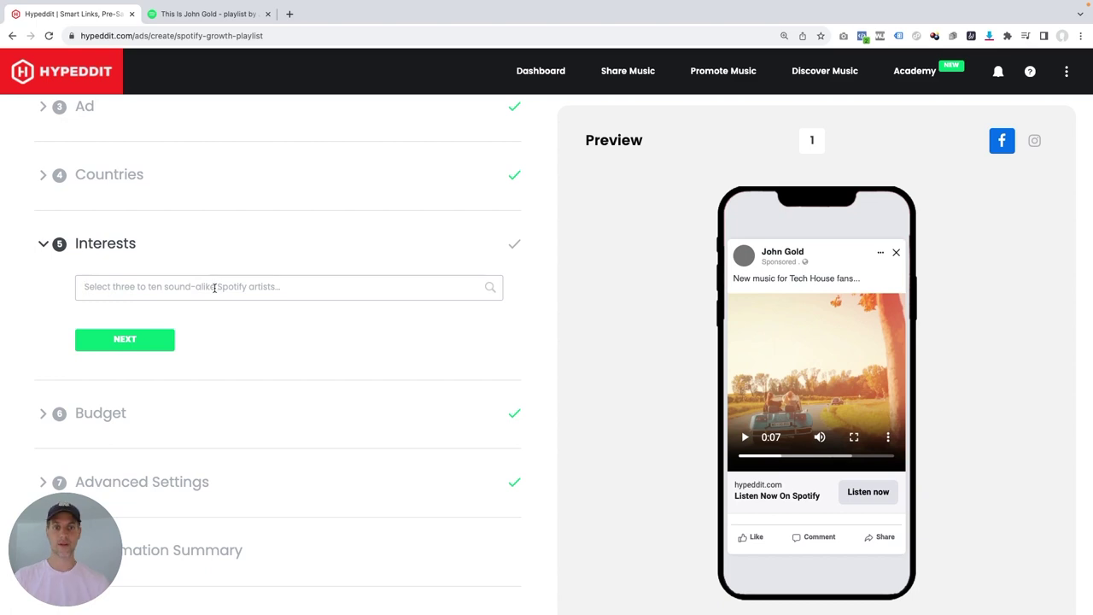
left_click(215, 287)
type("Lowsteppa")
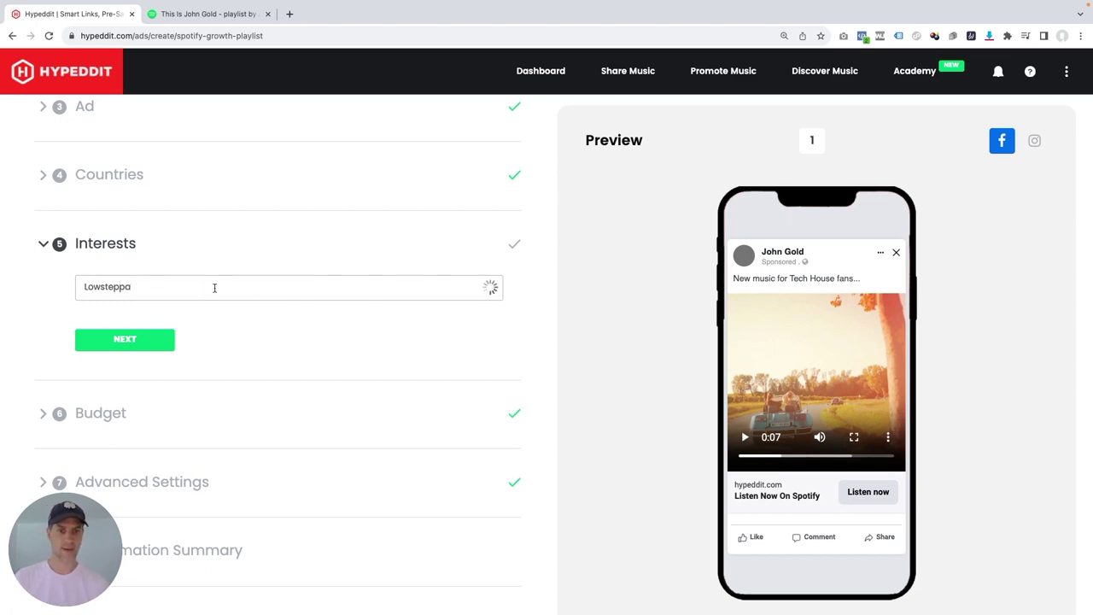
key("Return")
type("Dovid Penn")
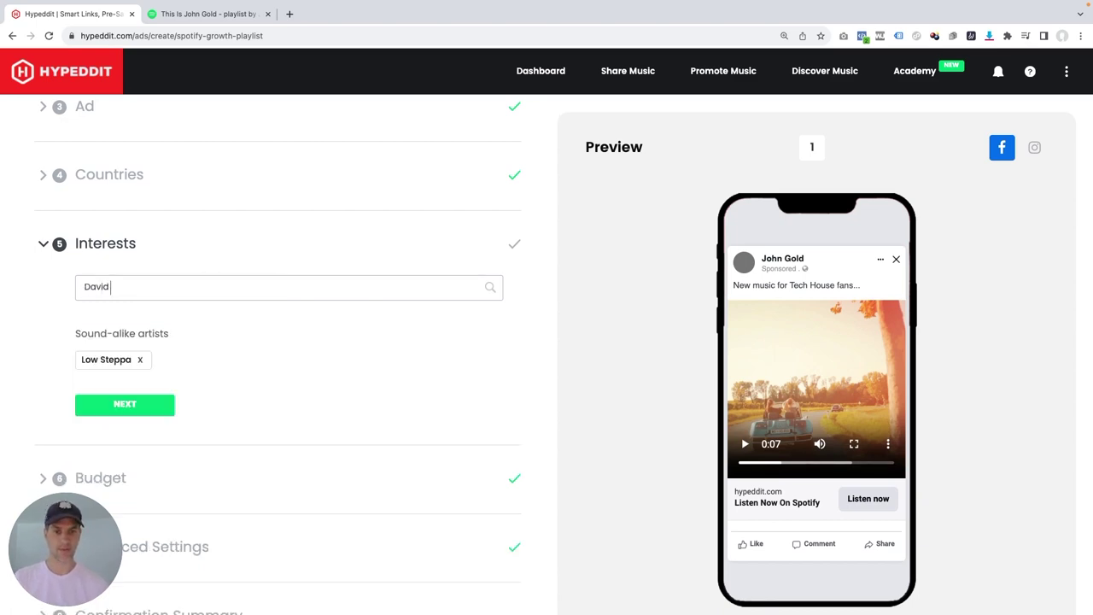
key("Return")
type("Mark Knight")
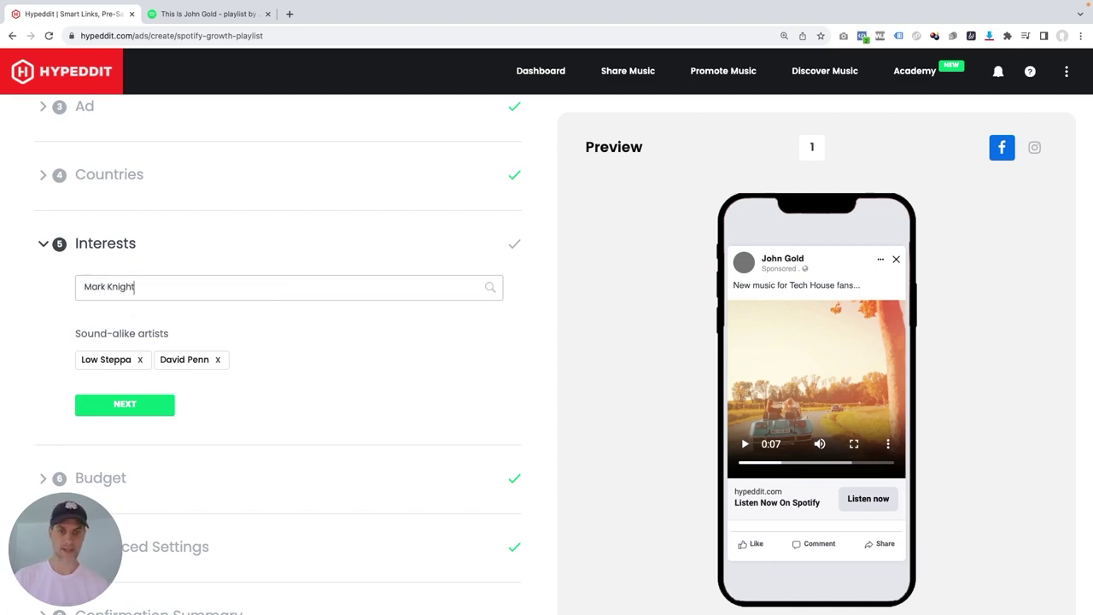
key("Return")
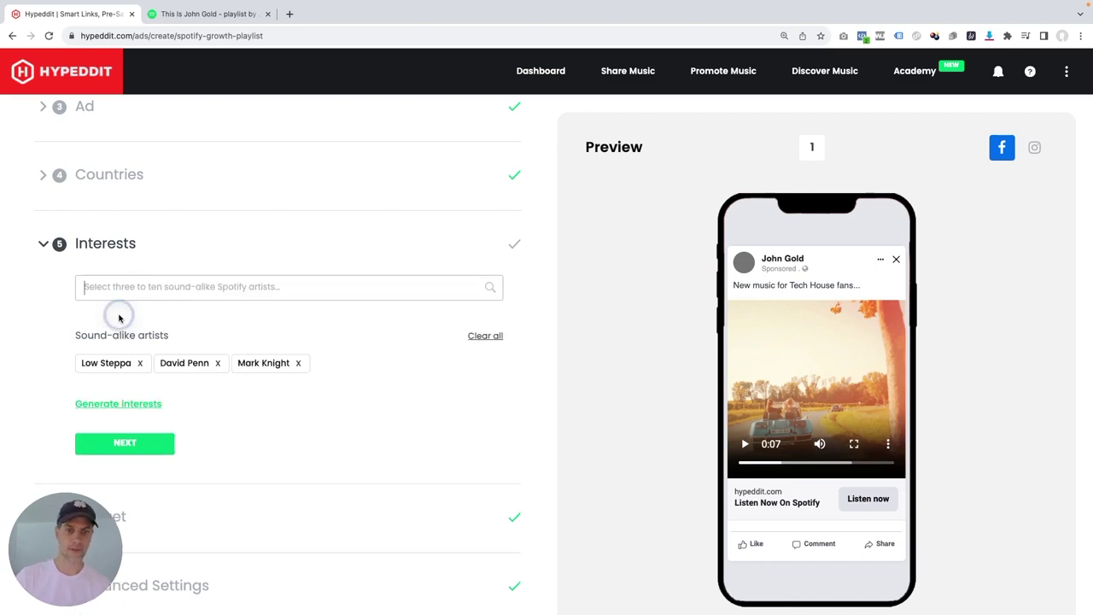
left_click(125, 407)
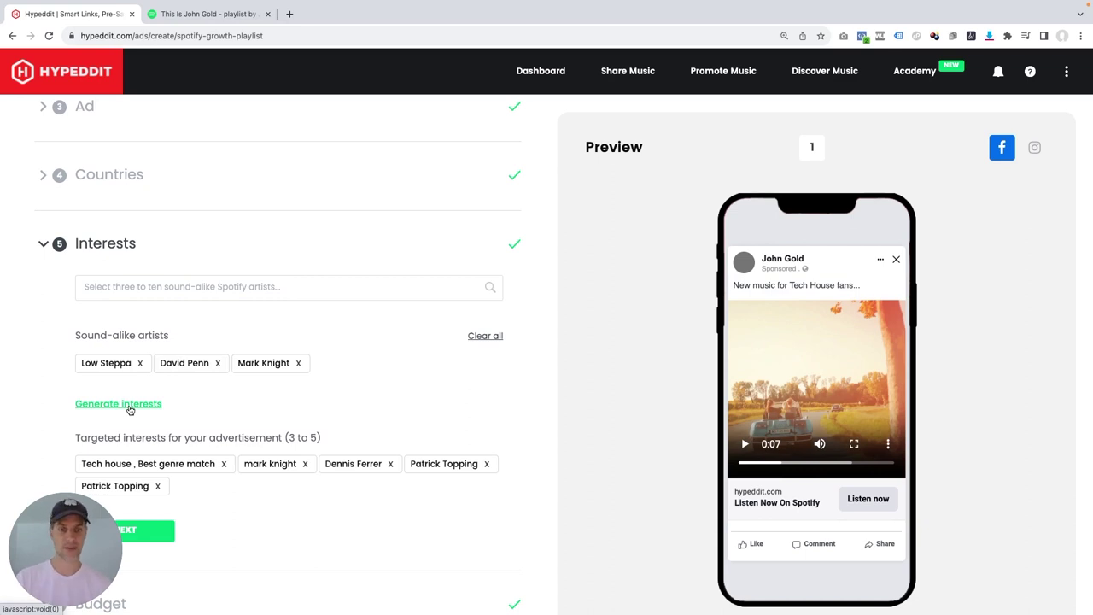
Remove the duplicate Patrick Topping tag from the generated targeted interests
scroll(130, 410, "down", 1)
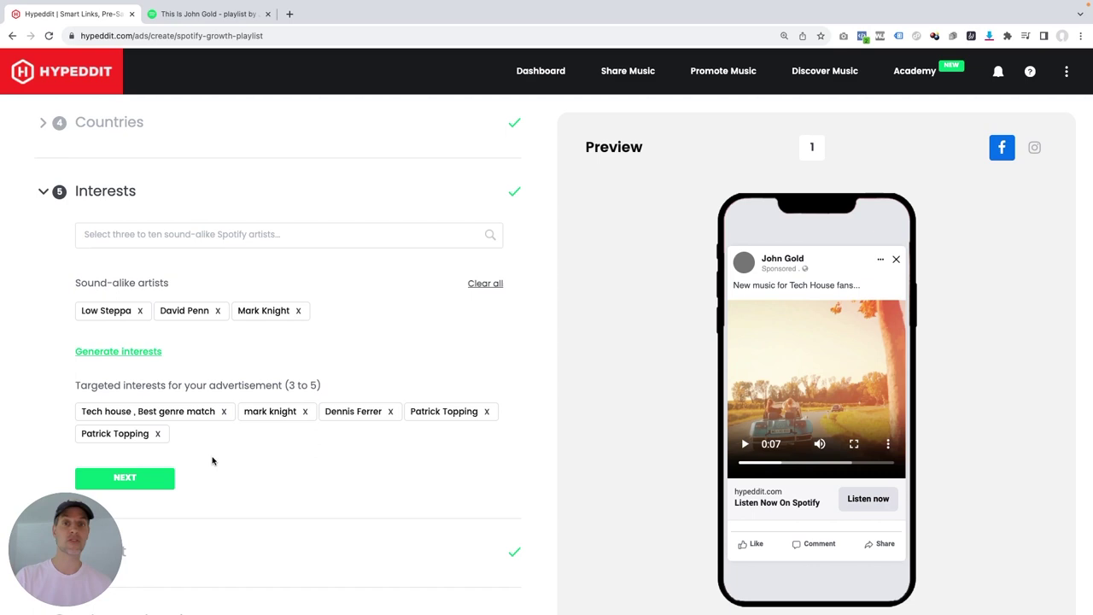
scroll(213, 461, "up", 1)
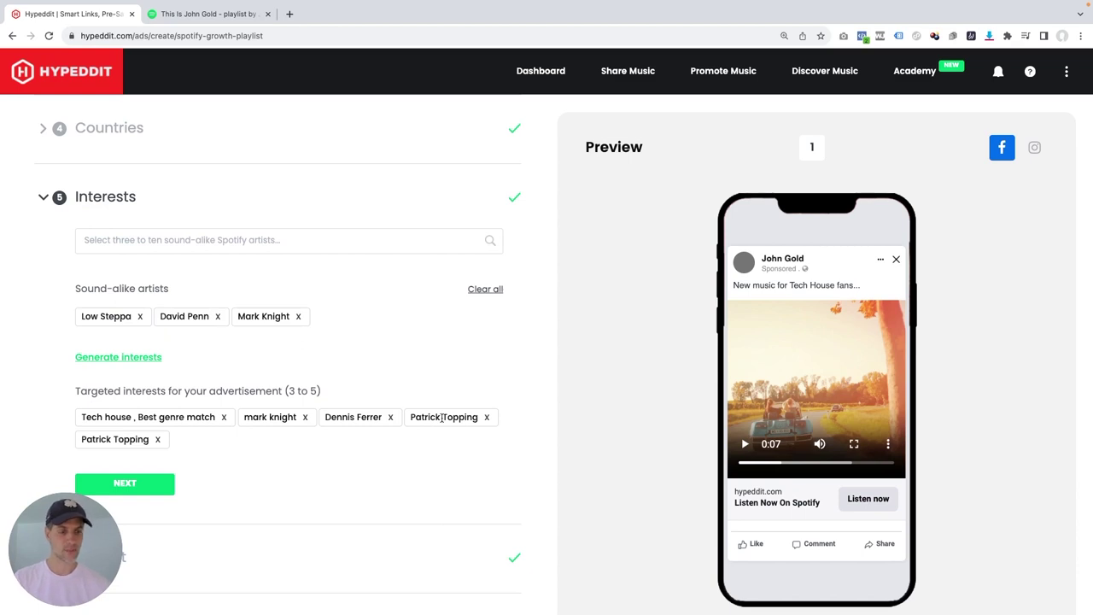
mouse_move(443, 417)
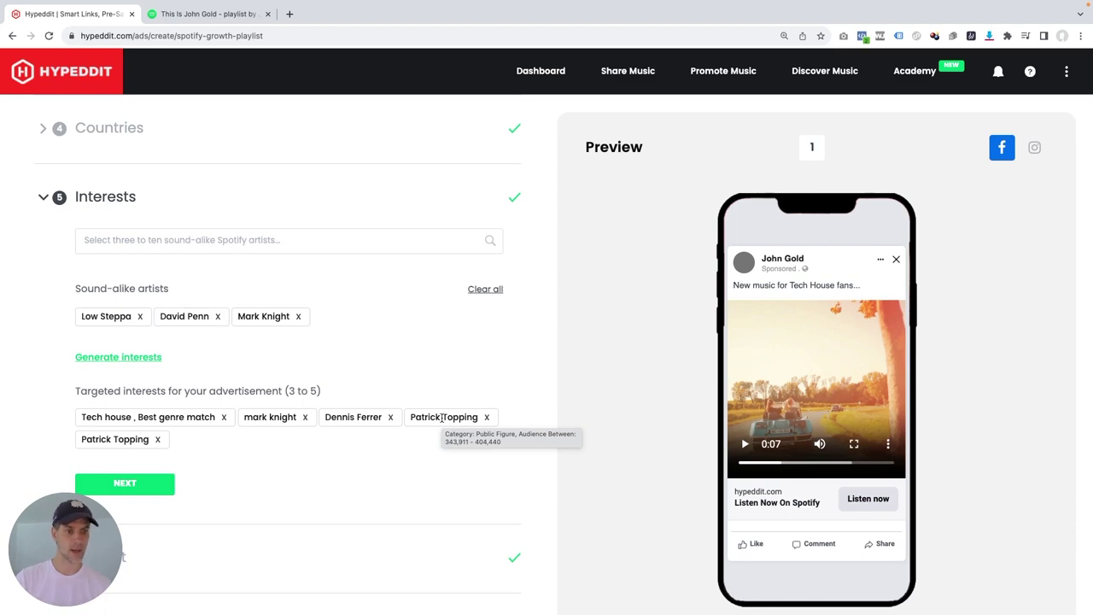
mouse_move(126, 439)
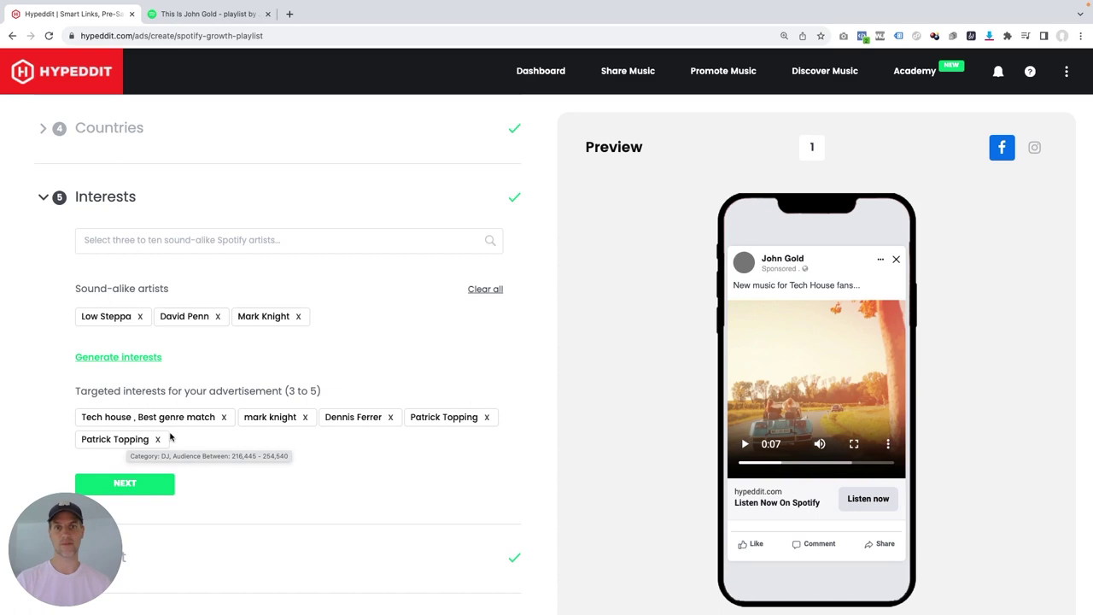
left_click(486, 418)
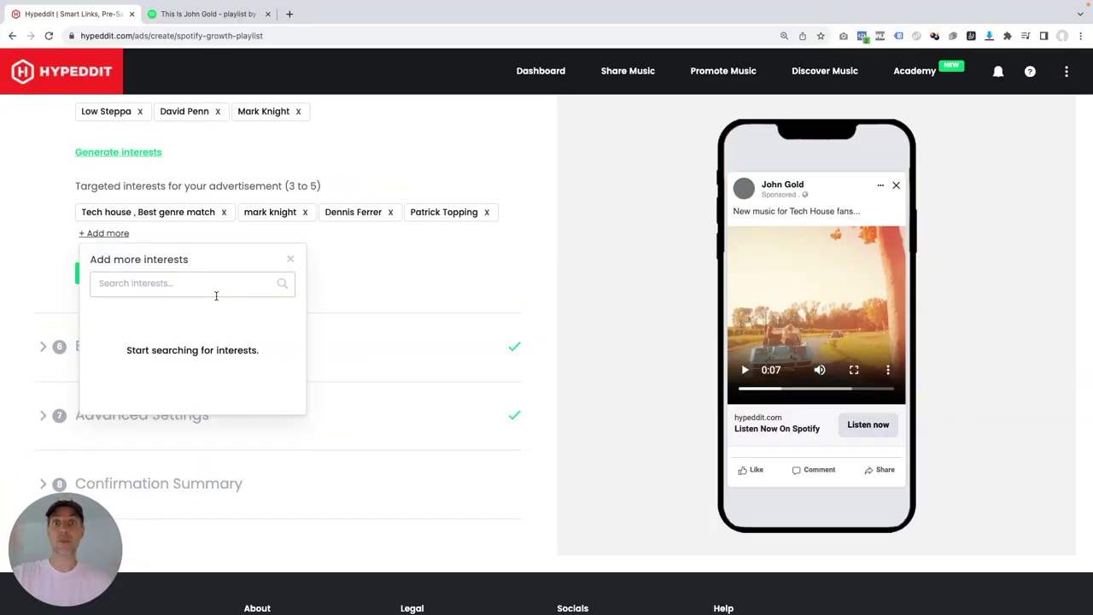
Search for 'Ultra Music Festival' and add it as the fifth targeted interest
left_click(146, 285)
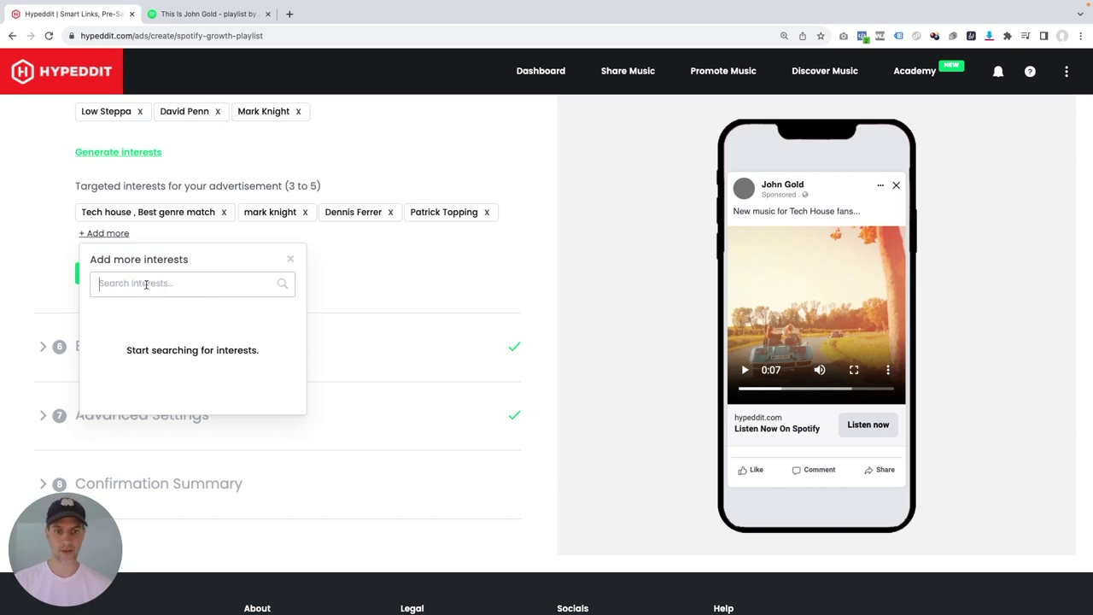
type("U")
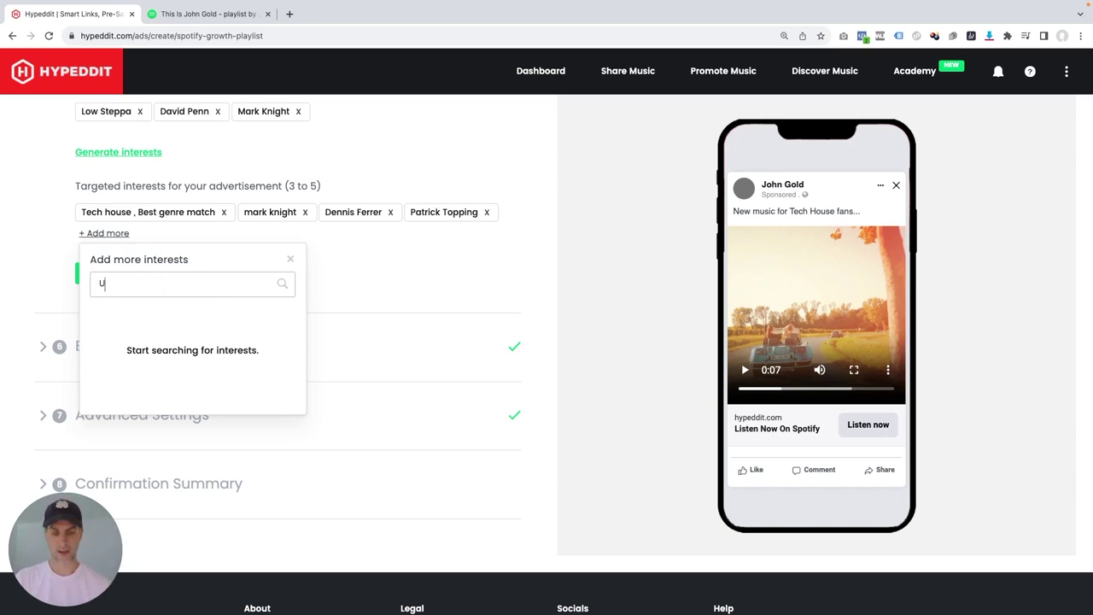
type("ltra Music FEstiv")
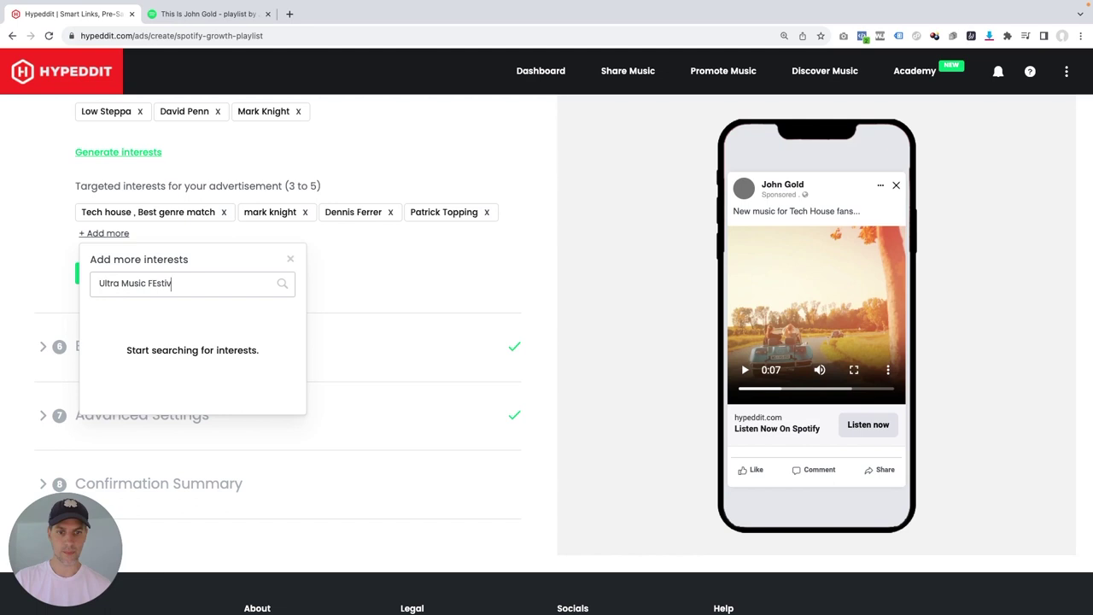
key("BackSpace")
key("BackSpace")
key("BackSpace")
key("BackSpace")
type("estival")
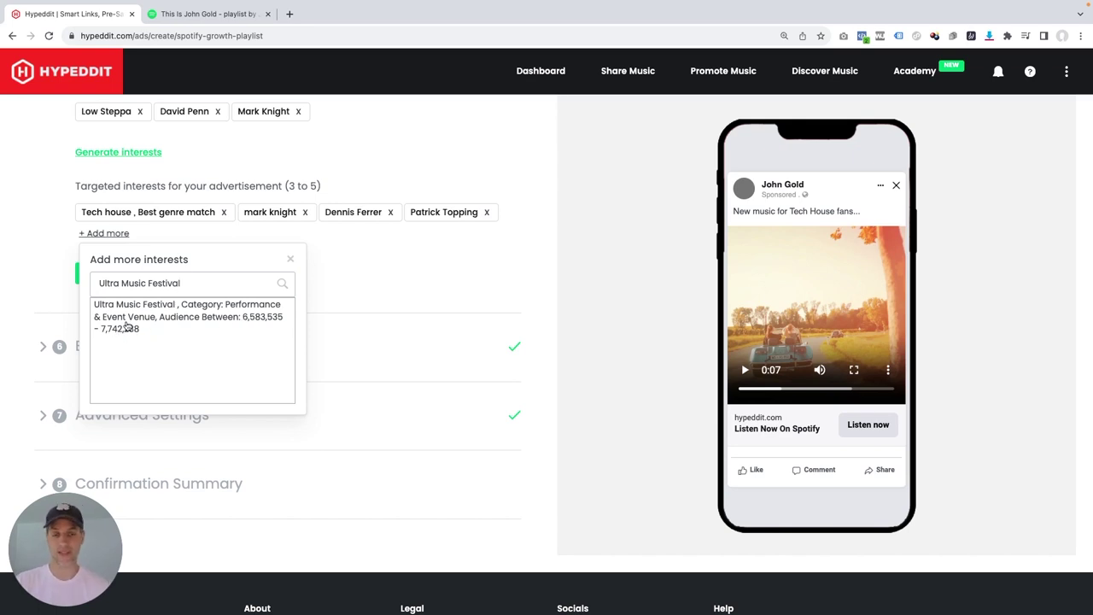
left_click(126, 325)
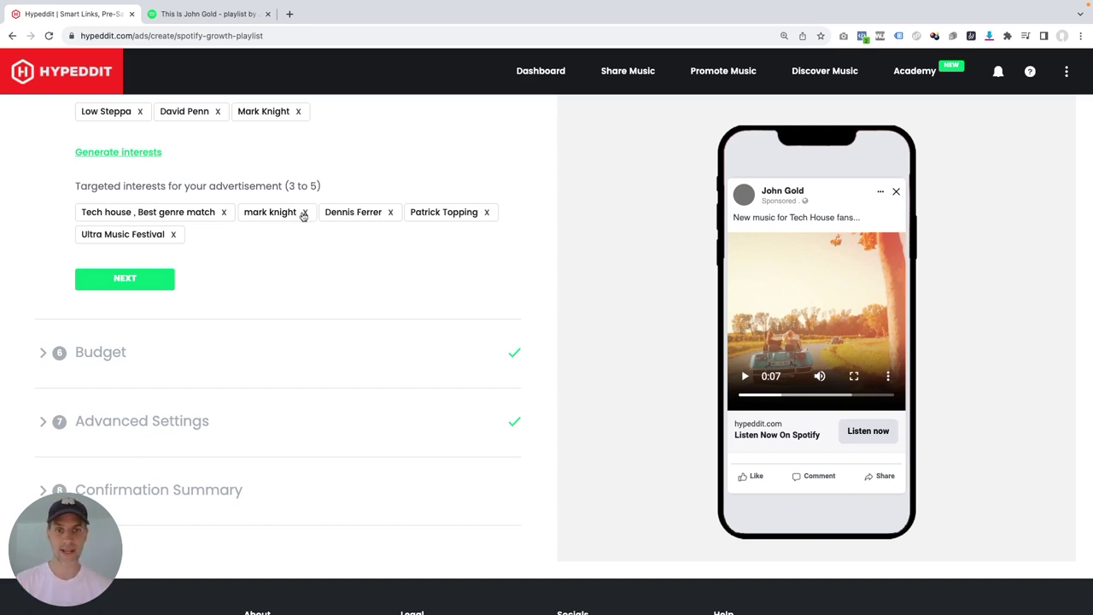
mouse_move(149, 238)
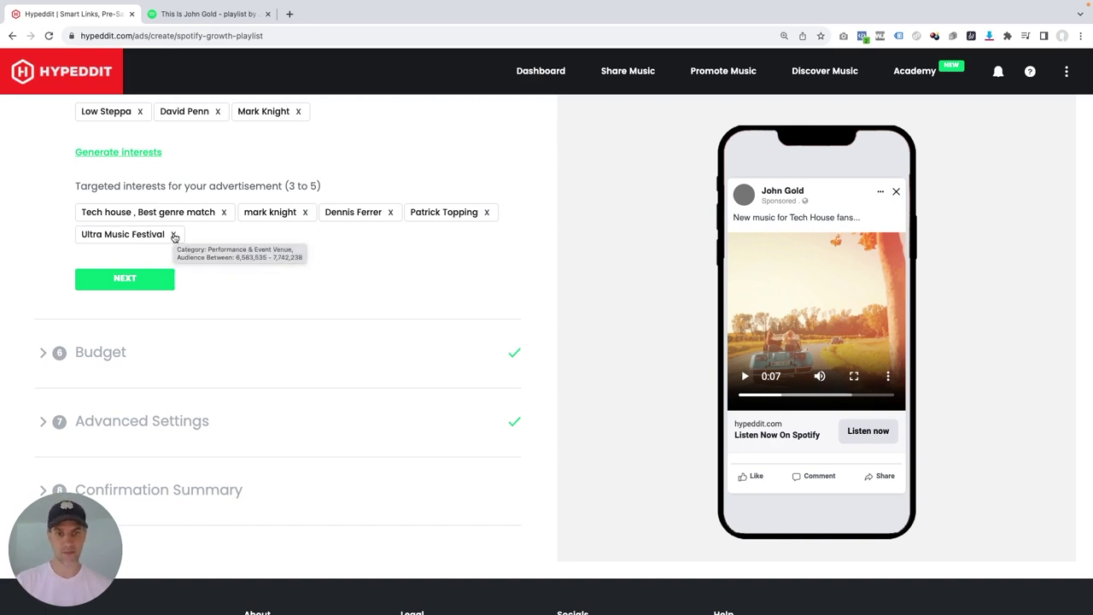
Remove the Ultra Music Festival interest and try a 'yoga' interest search instead
left_click(174, 235)
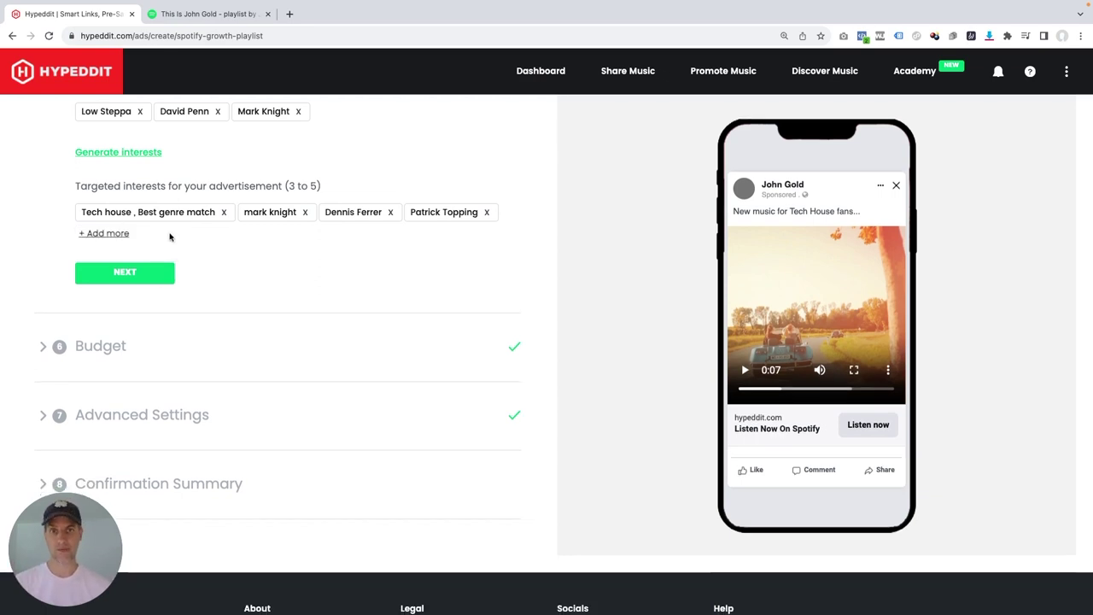
left_click(115, 235)
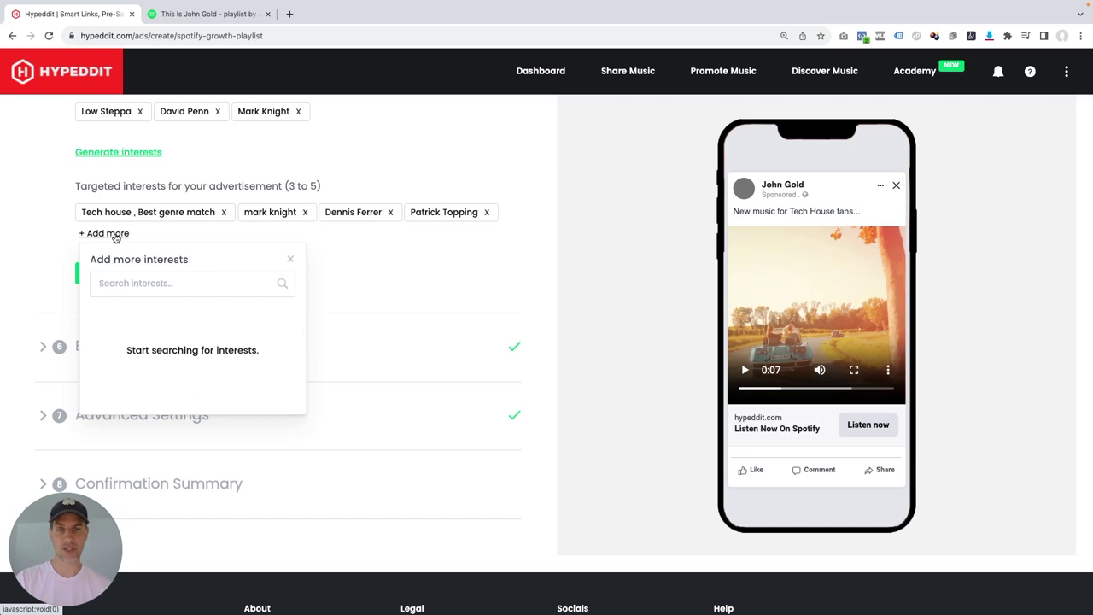
left_click(137, 285)
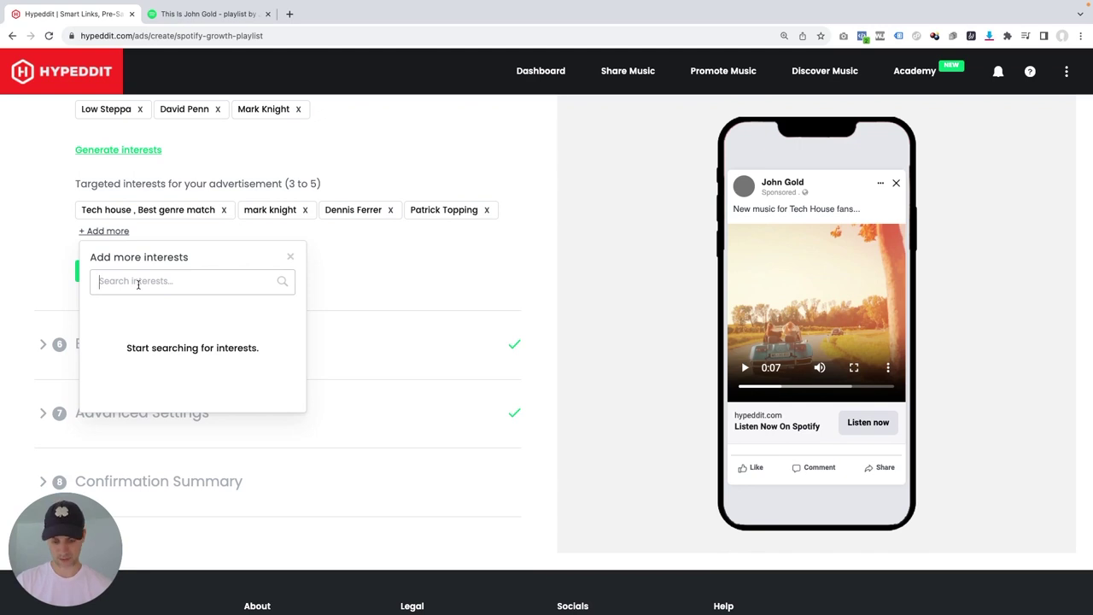
type("yoga")
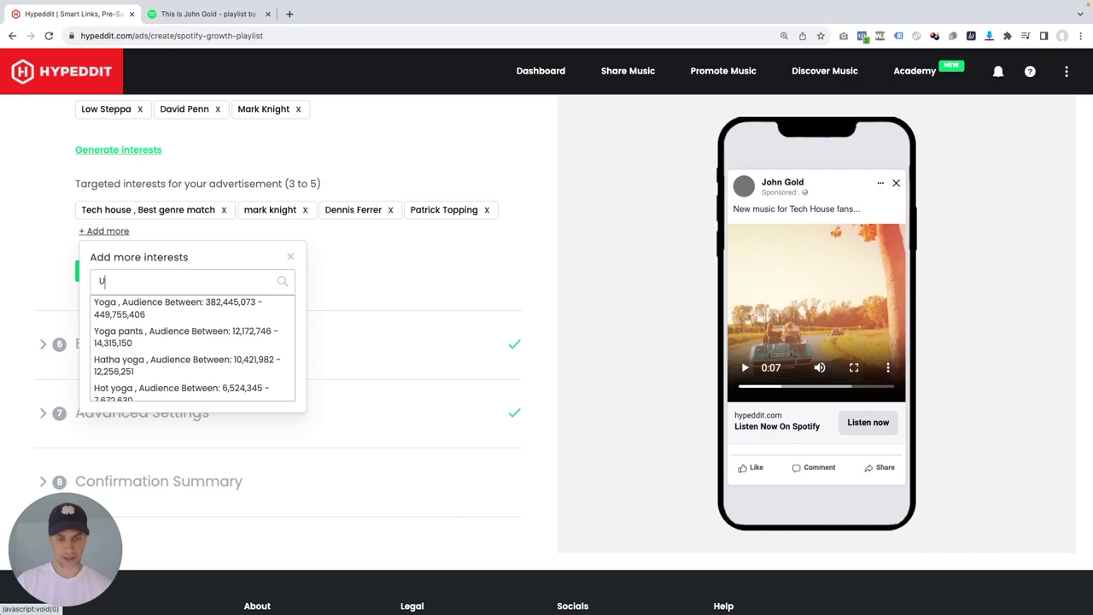
Re-add 'Ultra Music Festival' as the fifth targeted interest
type("Fest")
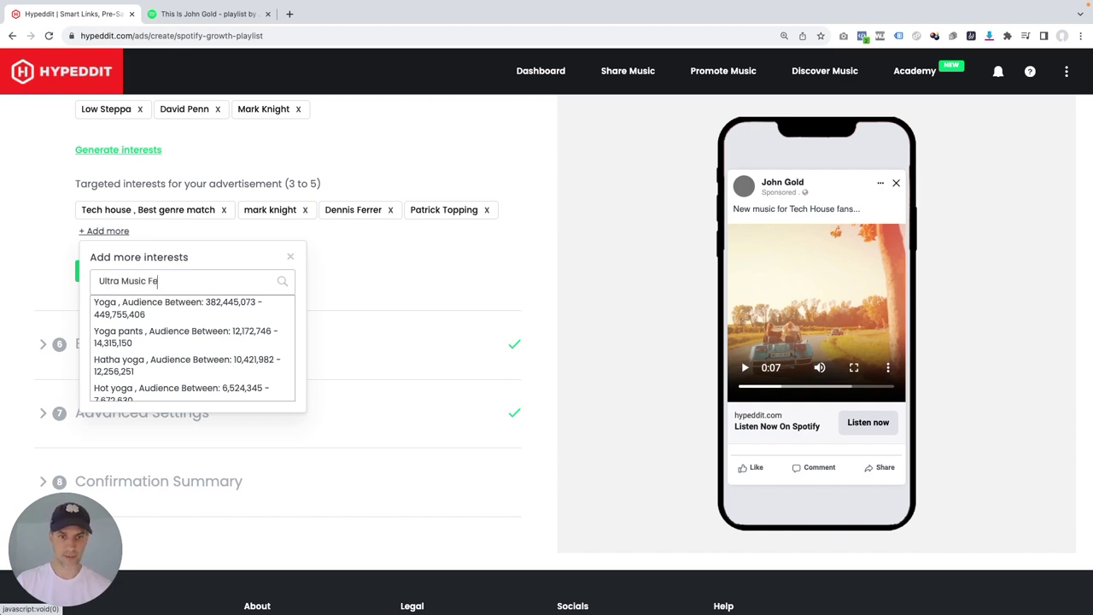
key("BackSpace")
key("BackSpace")
type("stival")
key("Return")
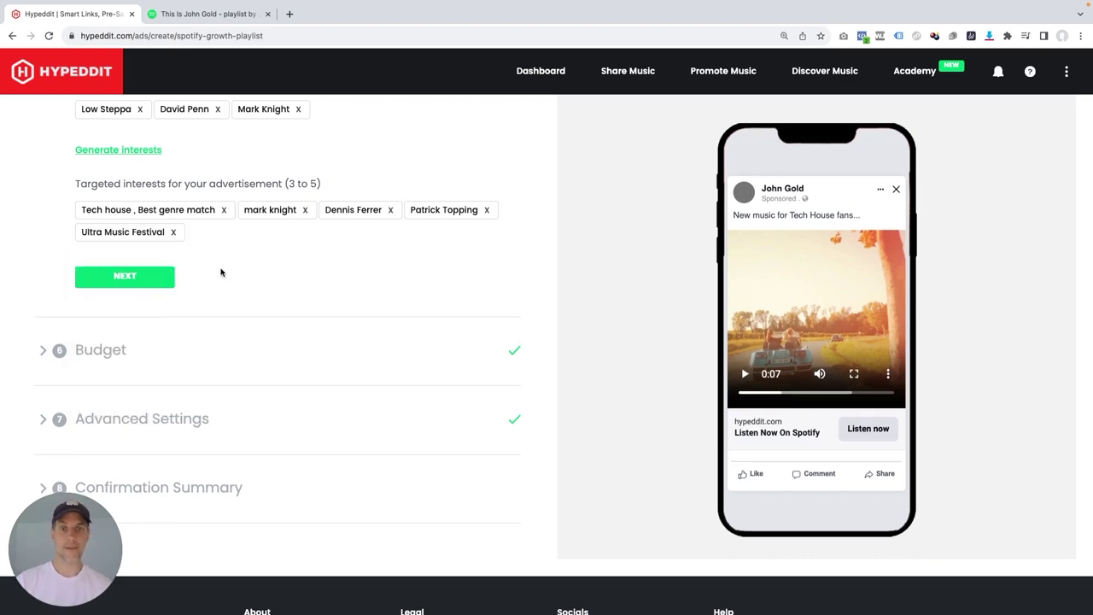
Accept the interests and the 5.00 USD always-active daily budget, then go to the Ad Text field in Advanced Settings
left_click(156, 283)
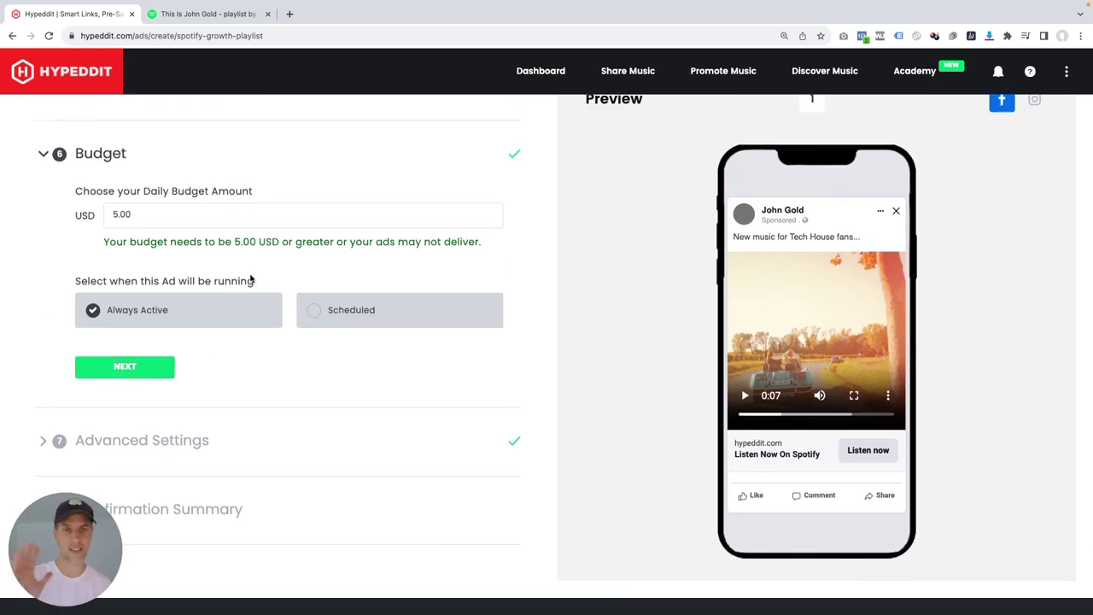
left_click(154, 367)
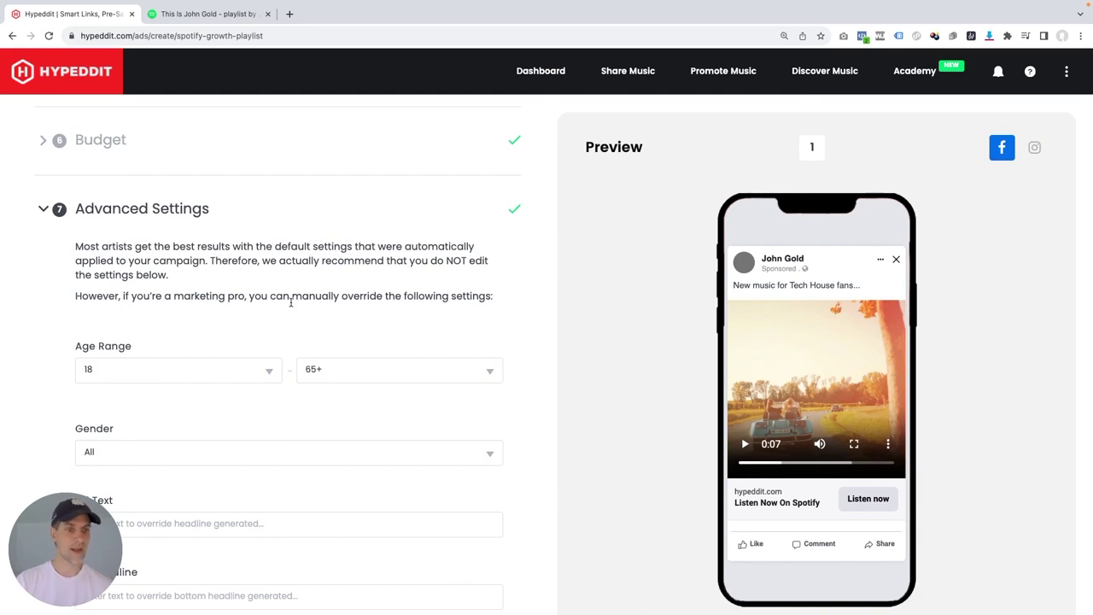
scroll(291, 304, "down", 3)
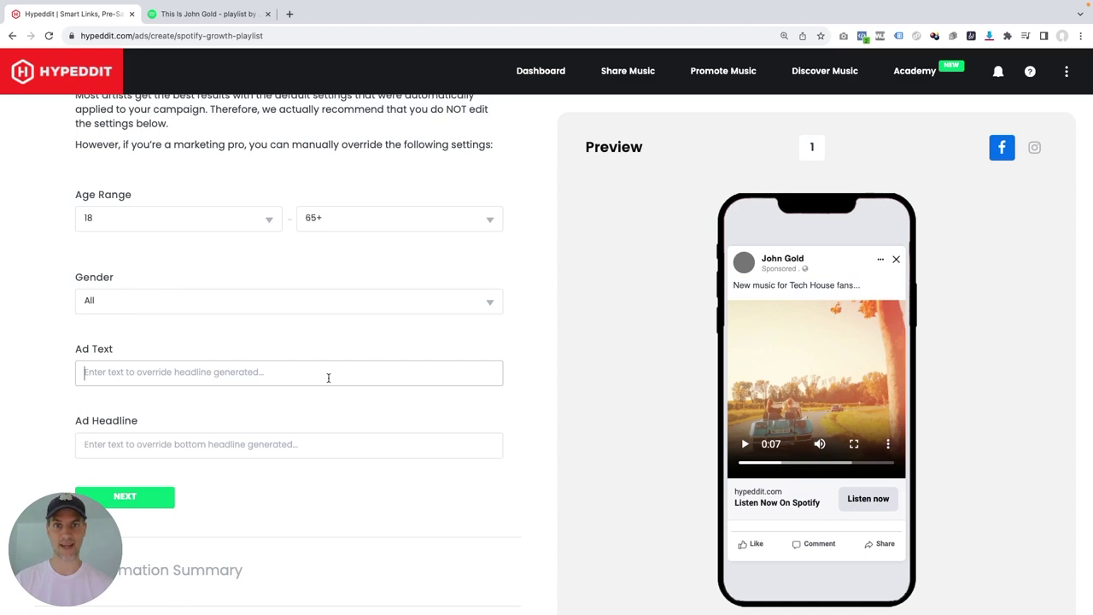
scroll(321, 364, "up", 1)
left_click(314, 351)
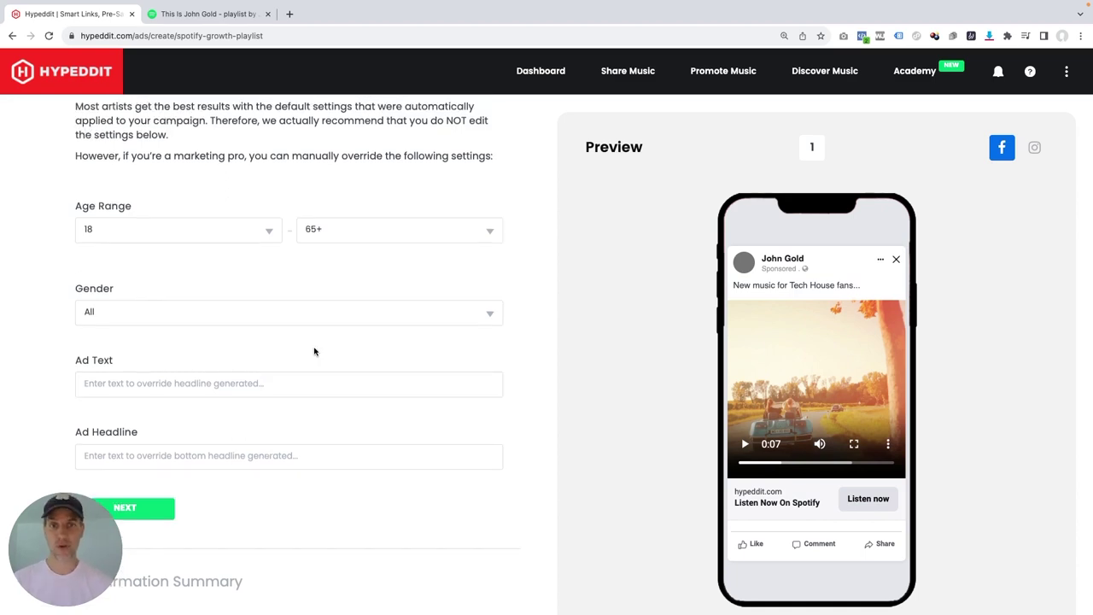
scroll(315, 351, "down", 2)
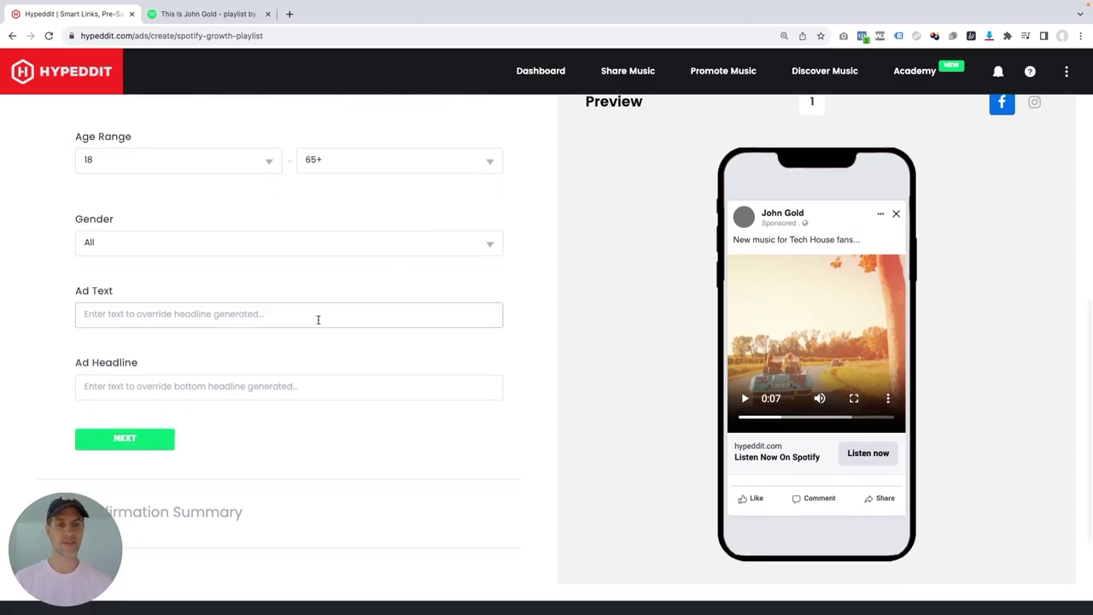
scroll(317, 316, "down", 1)
left_click(339, 281)
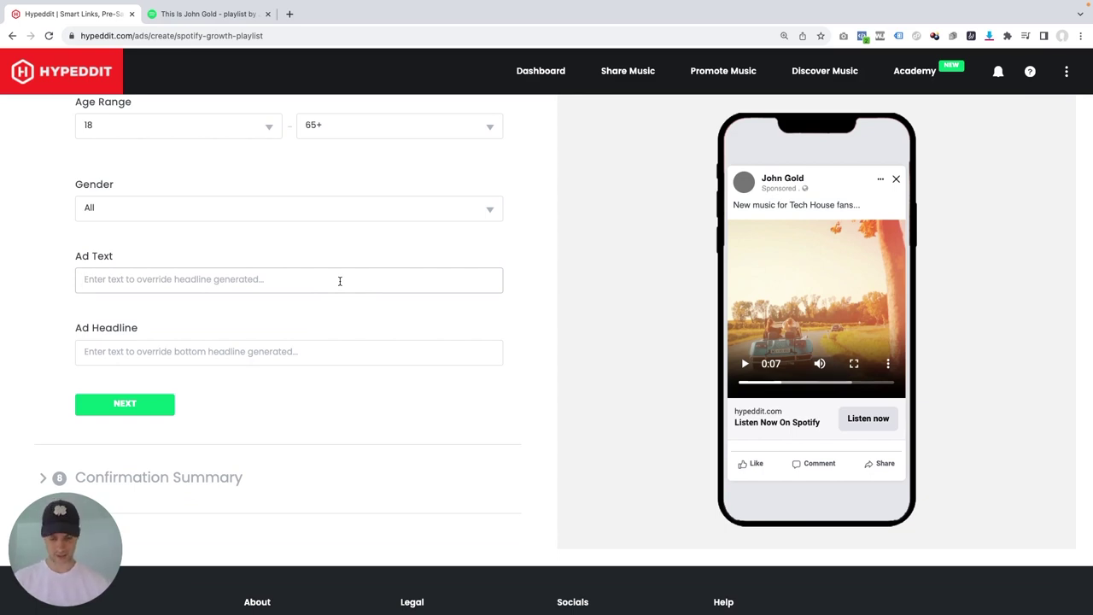
Enter ad text 'Neue Music fuer Tech House Fans...' and headline 'Jetzt auf Spotify anhoeren'
type("Ney")
key("BackSpace")
type("ue")
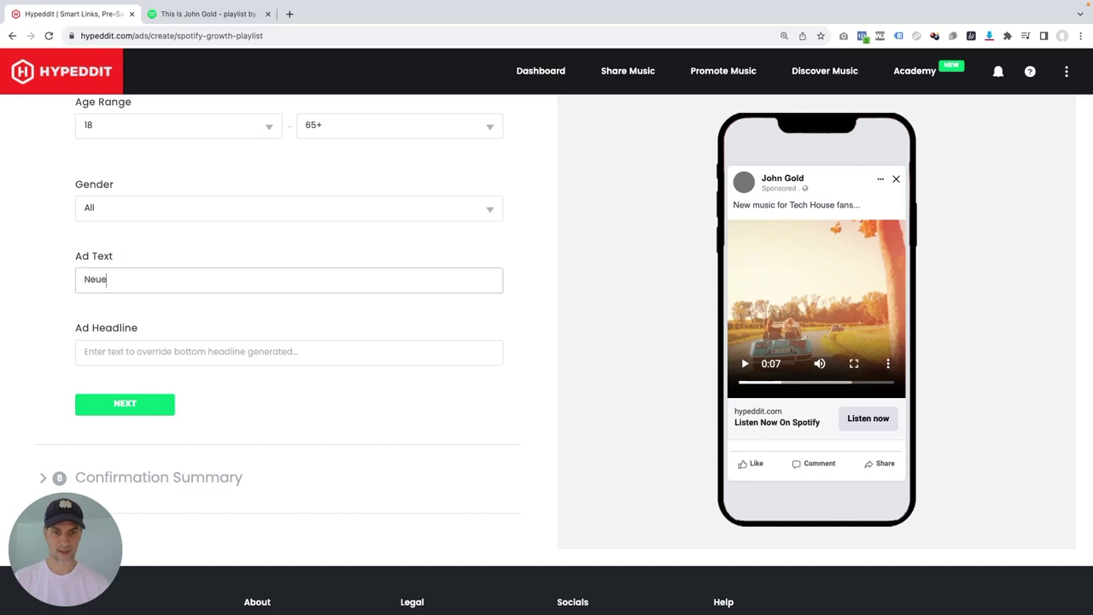
type(" Music fuer ")
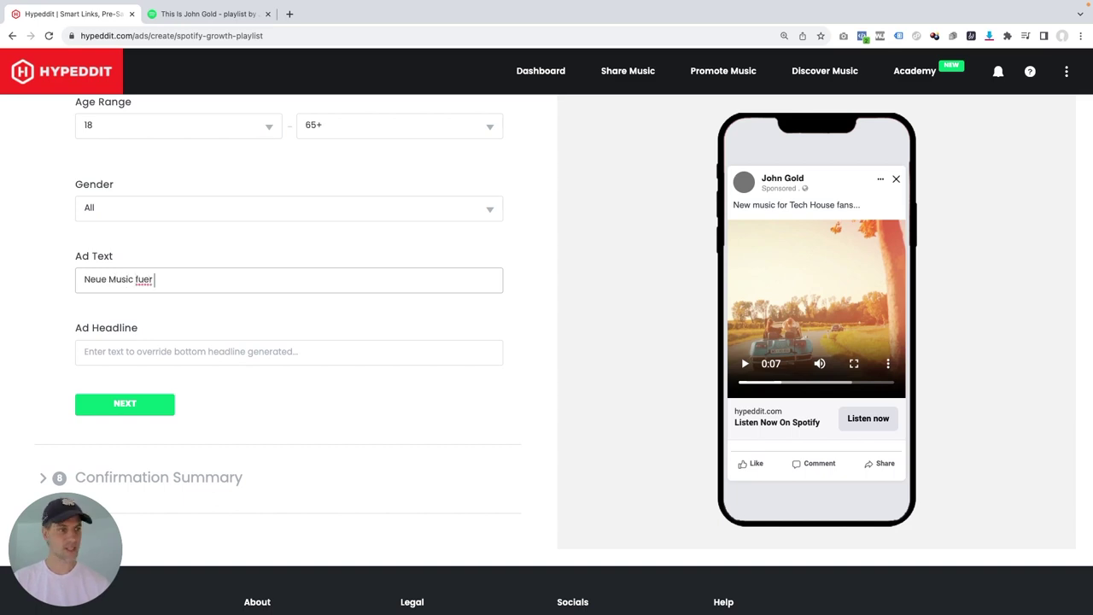
type("Tech House Fans...")
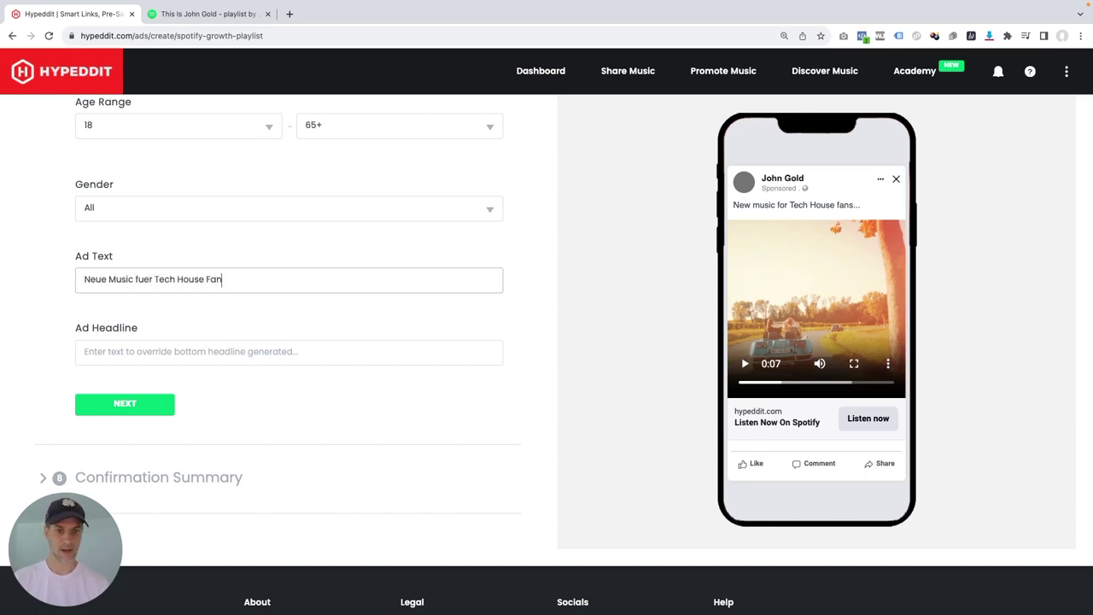
left_click(344, 347)
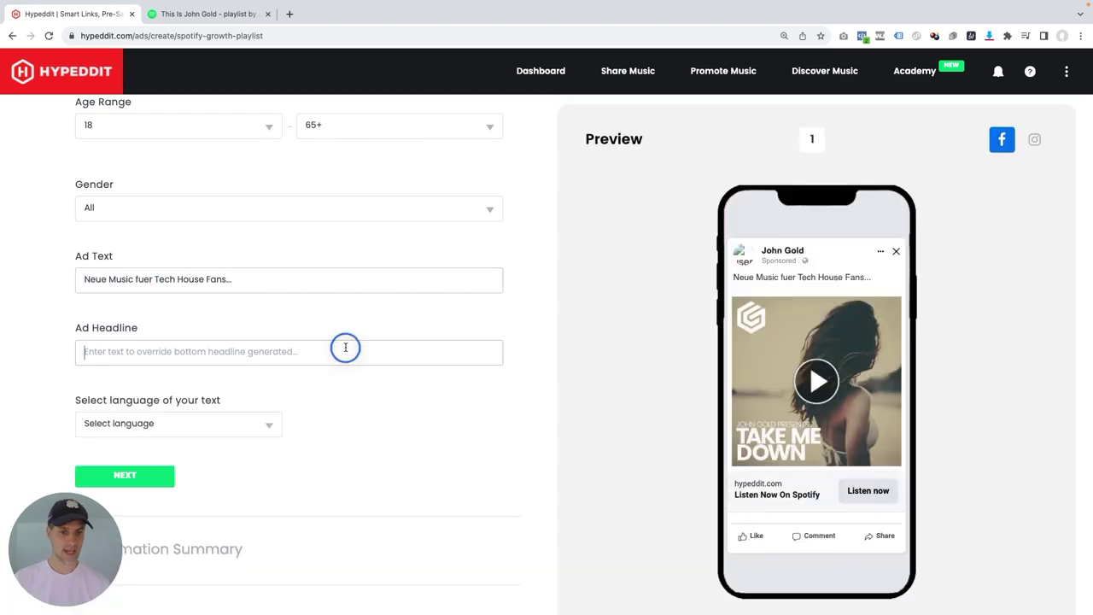
scroll(345, 346, "down", 2)
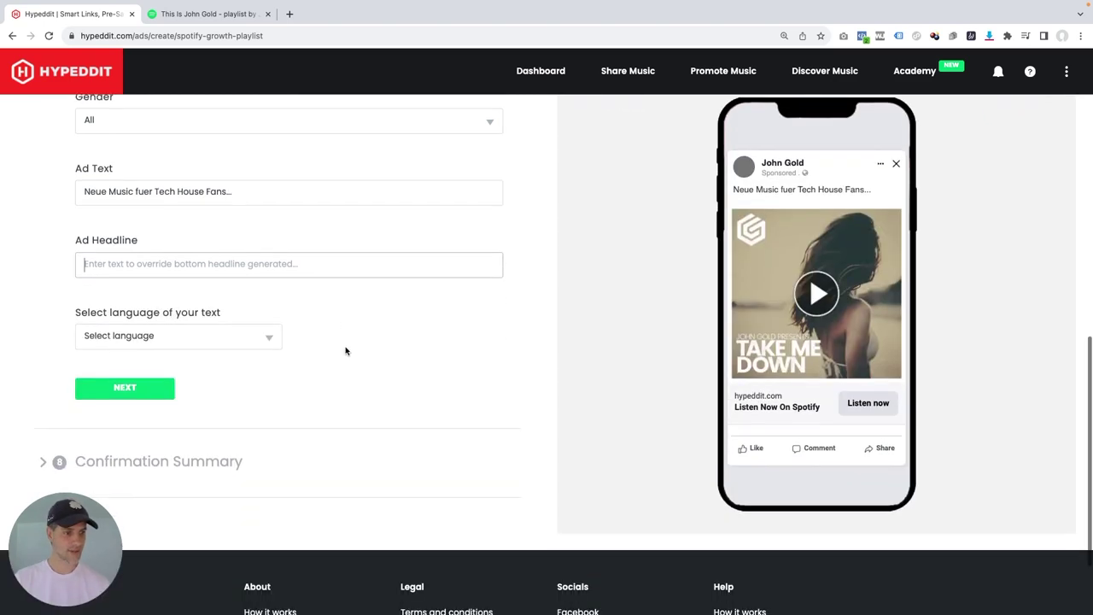
type("Je")
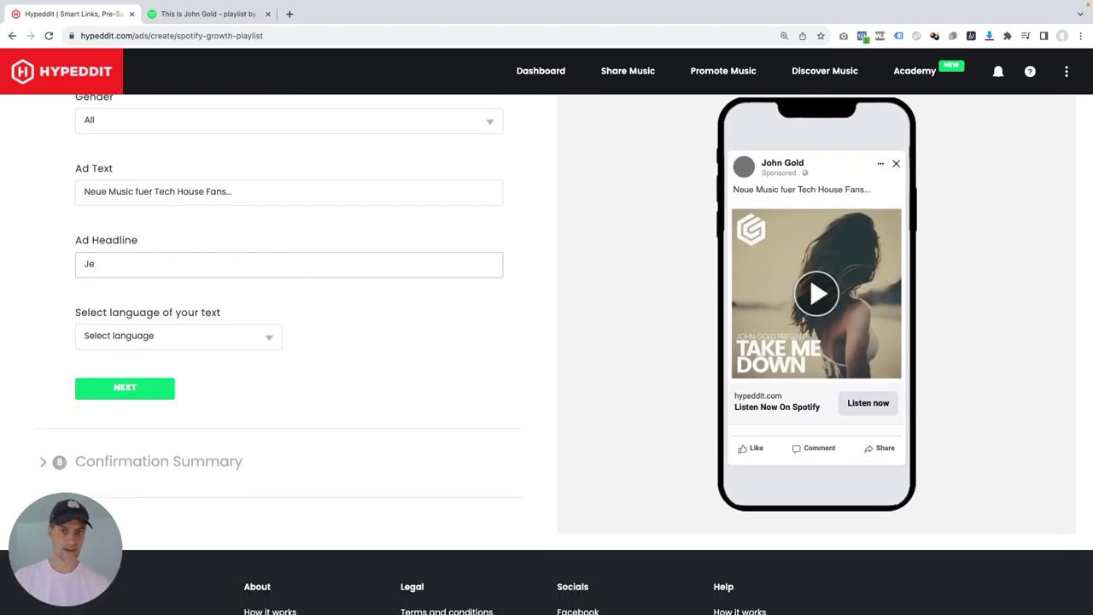
type("tzt auf")
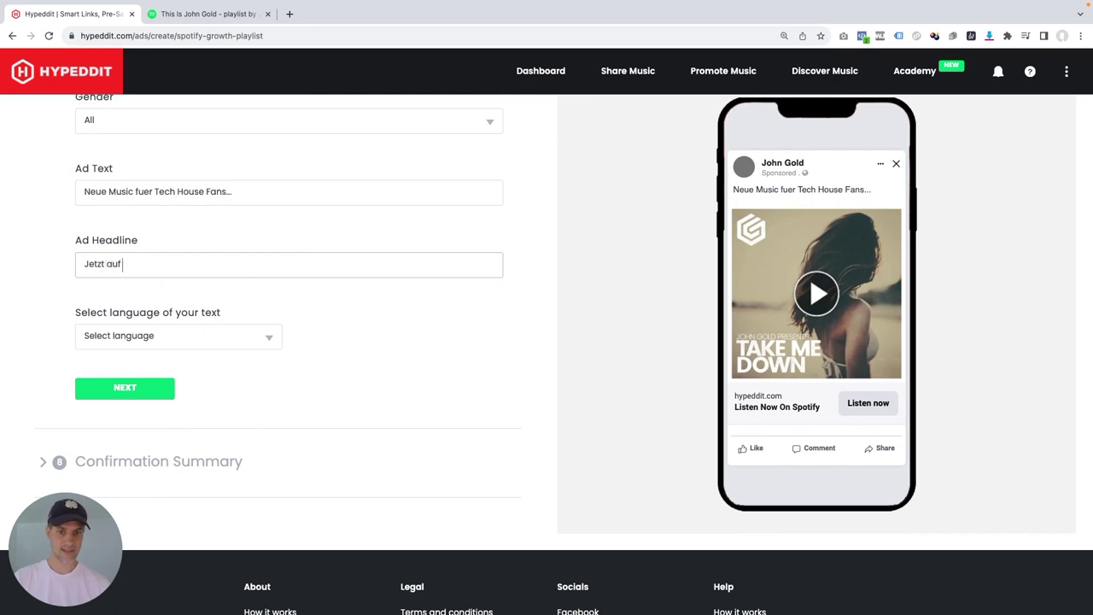
type(" Spotify anhoeren...")
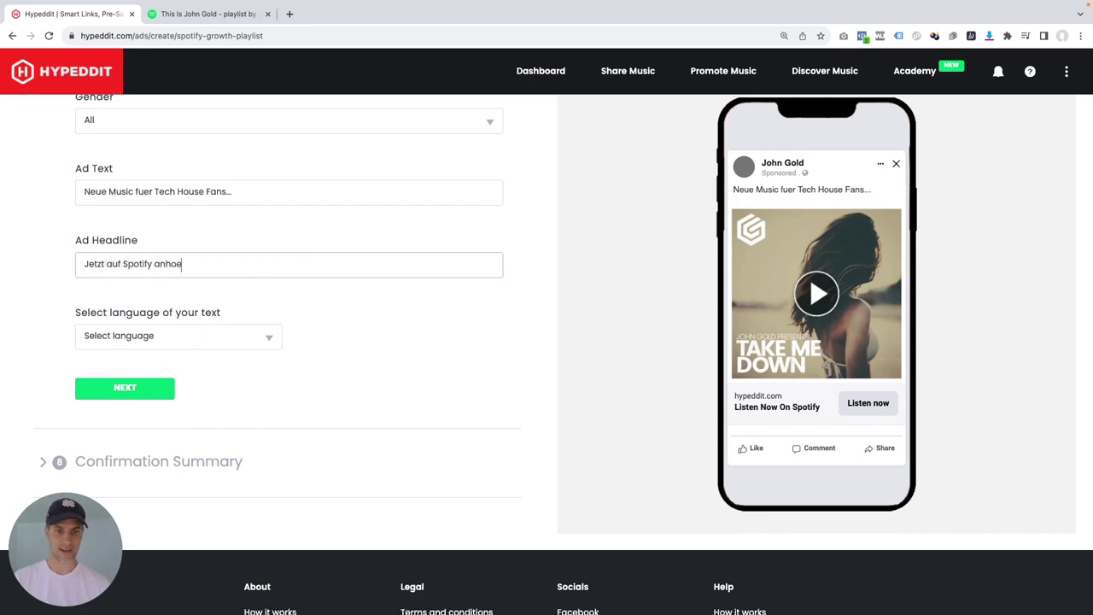
key("BackSpace")
key("BackSpace")
key("BackSpace")
left_click(837, 320)
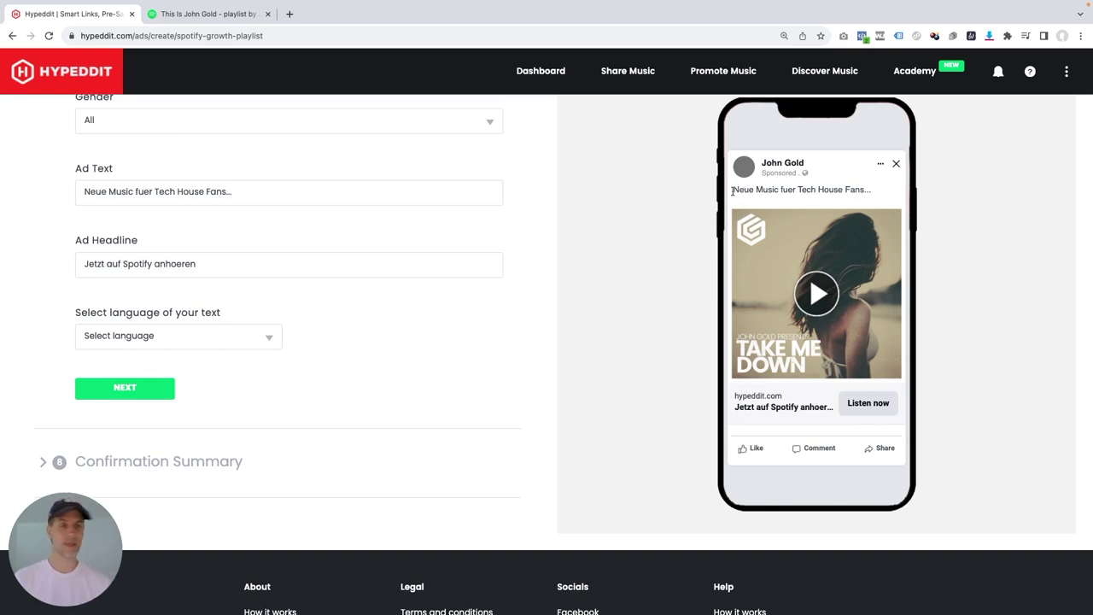
Set the ad language to German and play the ad preview
left_click(250, 340)
type("german")
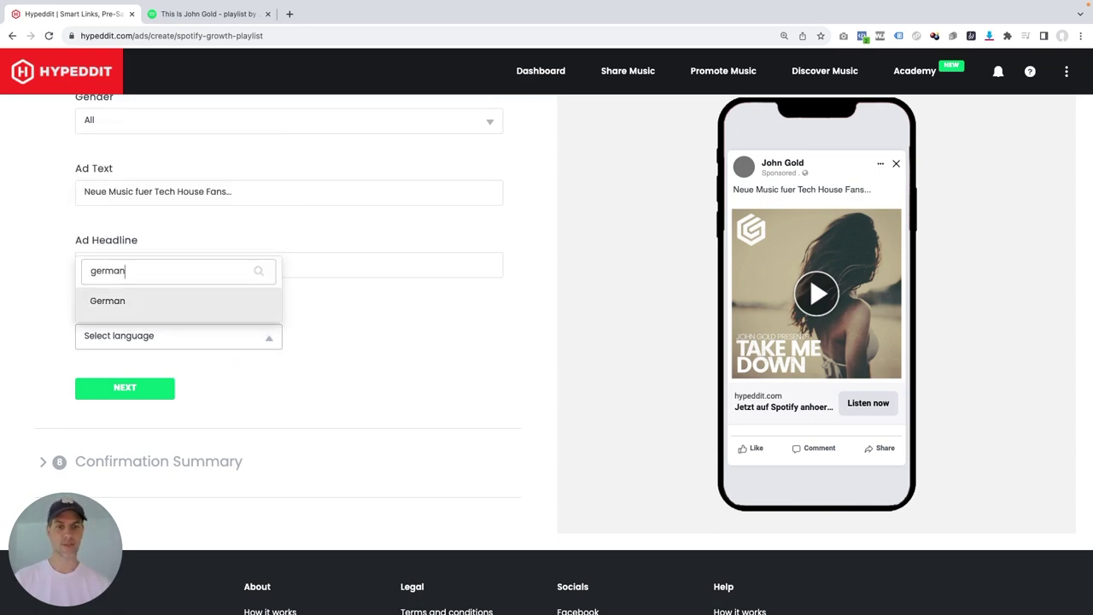
left_click(134, 306)
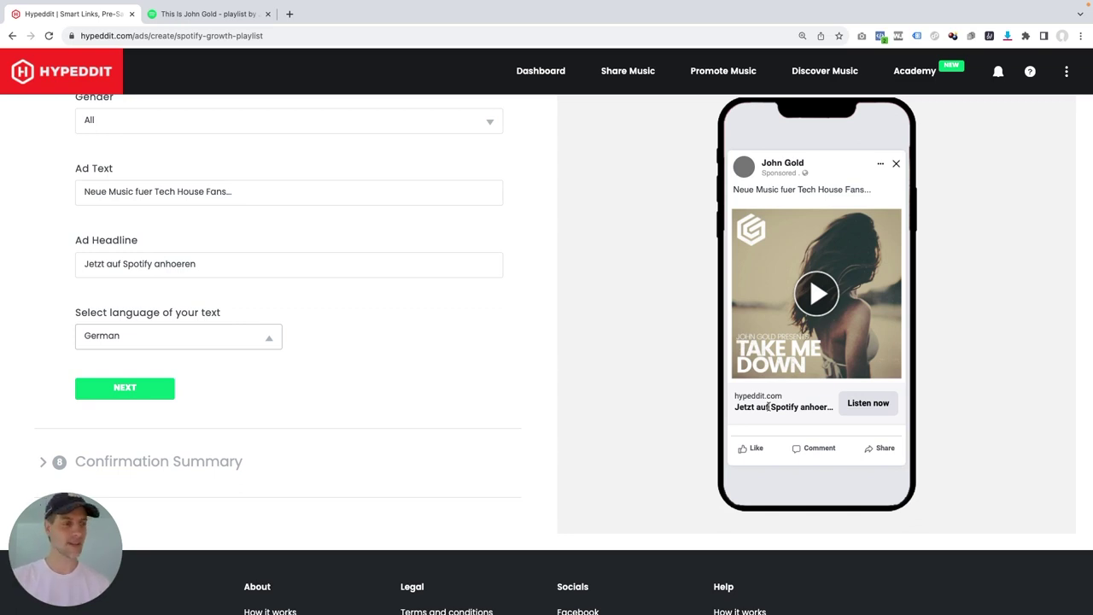
left_click(825, 292)
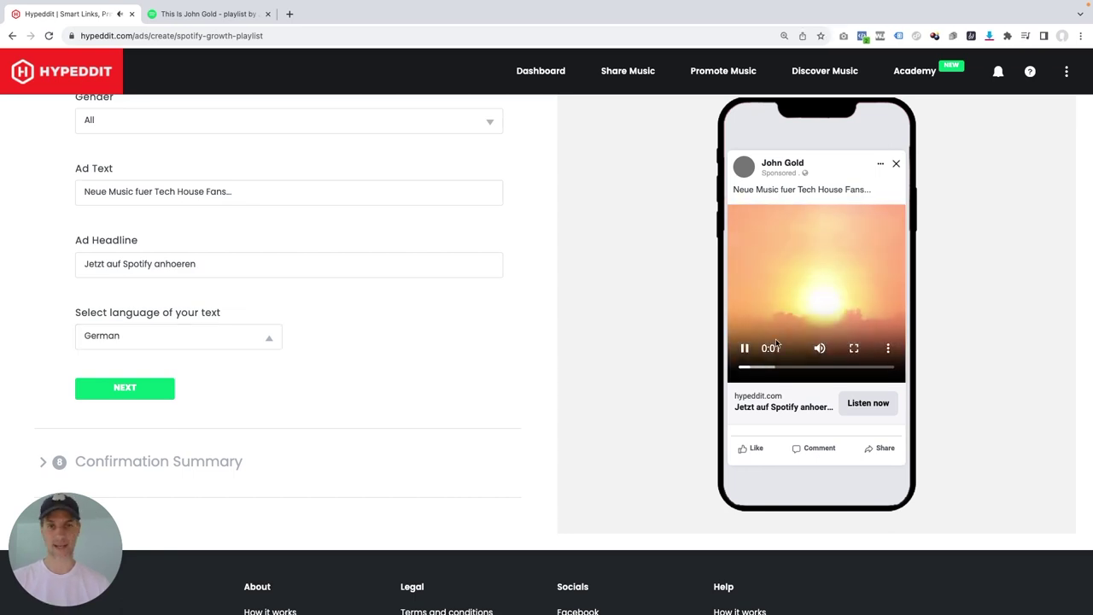
Pause the preview and continue to the Confirmation Summary
left_click(746, 349)
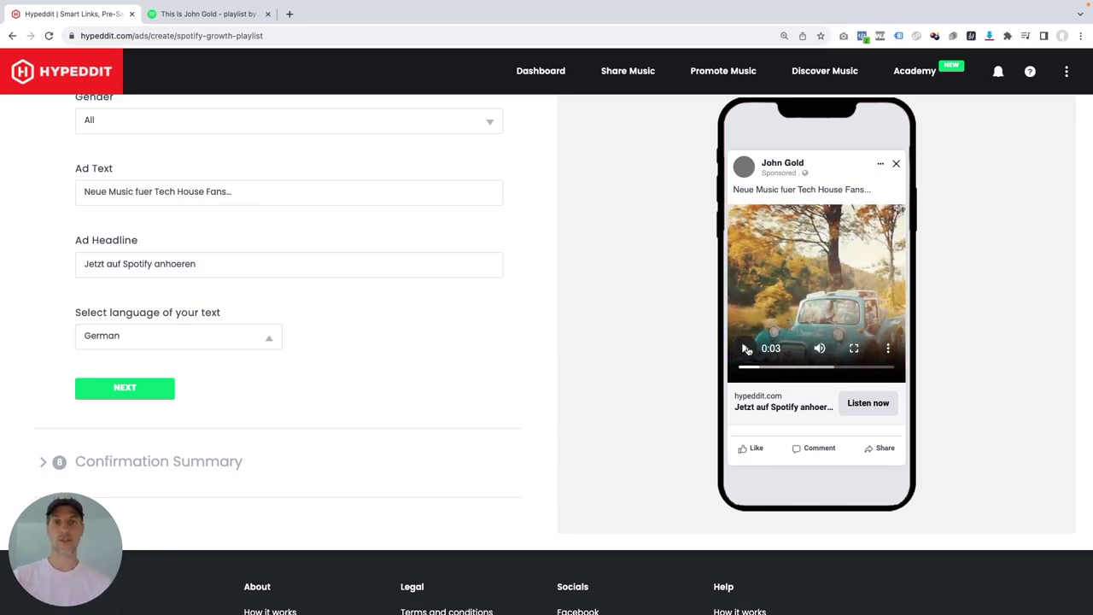
left_click(149, 391)
scroll(279, 258, "down", 2)
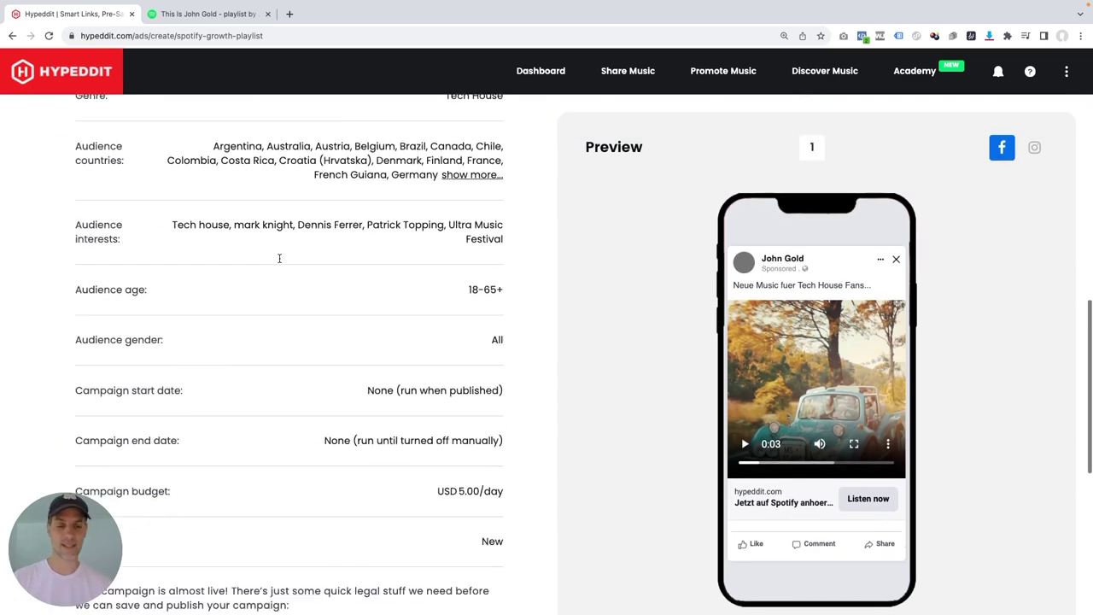
scroll(279, 258, "down", 5)
Tick the settings, Facebook billing and no-refund acknowledgements, then save the draft
left_click(83, 240)
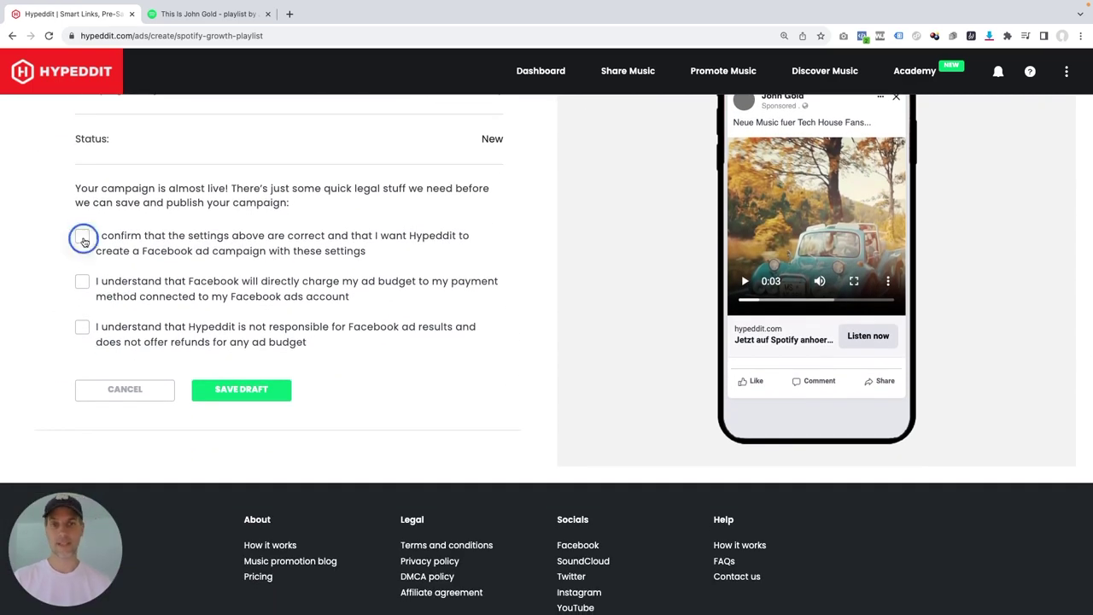
left_click(82, 281)
left_click(82, 326)
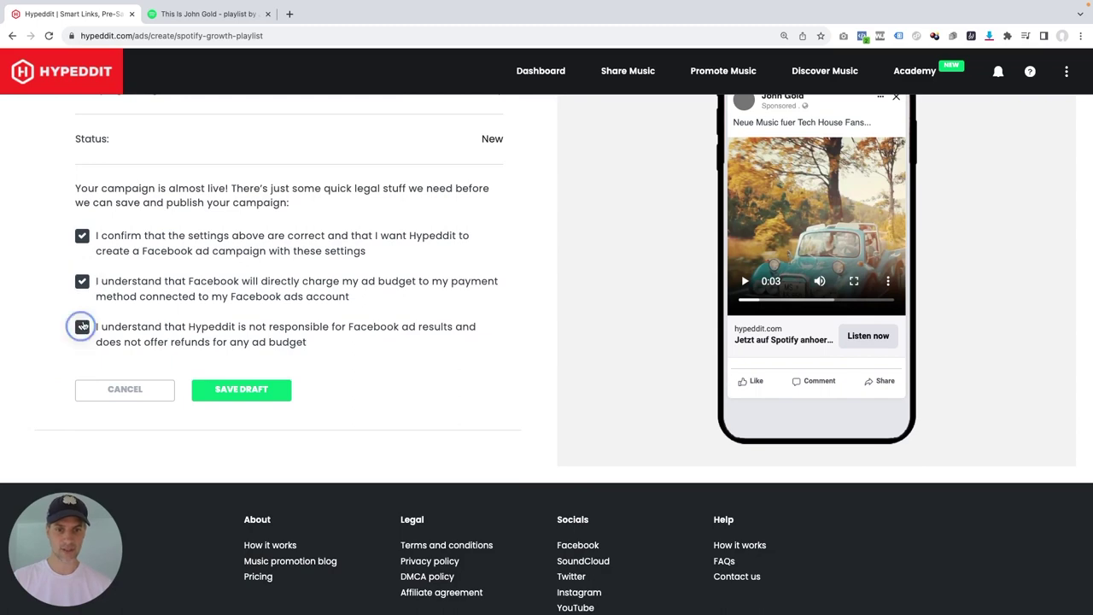
left_click(251, 391)
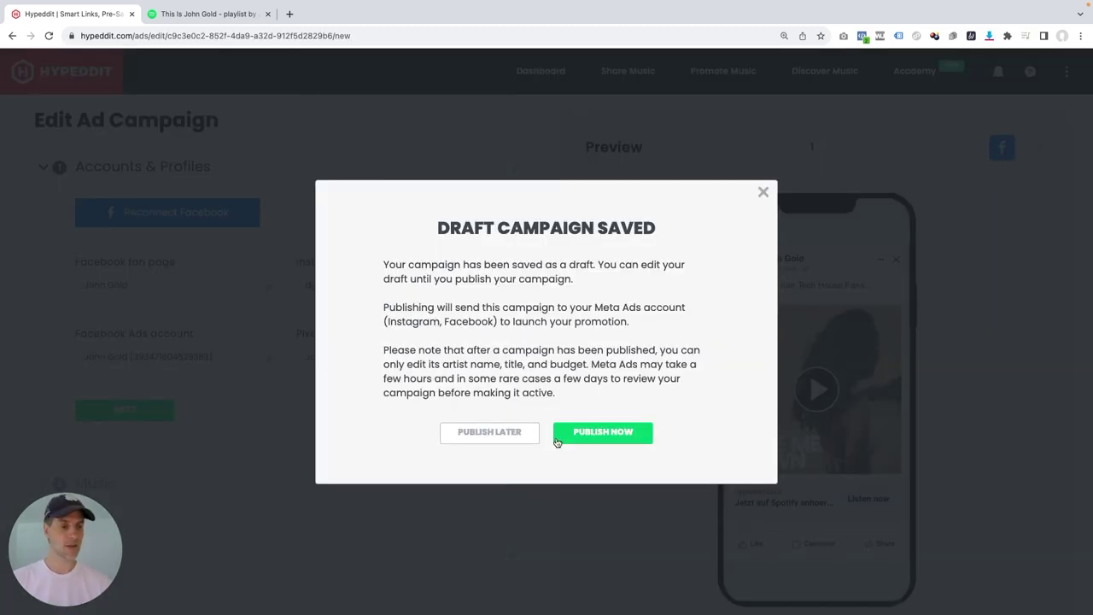
Choose Publish Now in the Draft Campaign Saved dialog
left_click(624, 442)
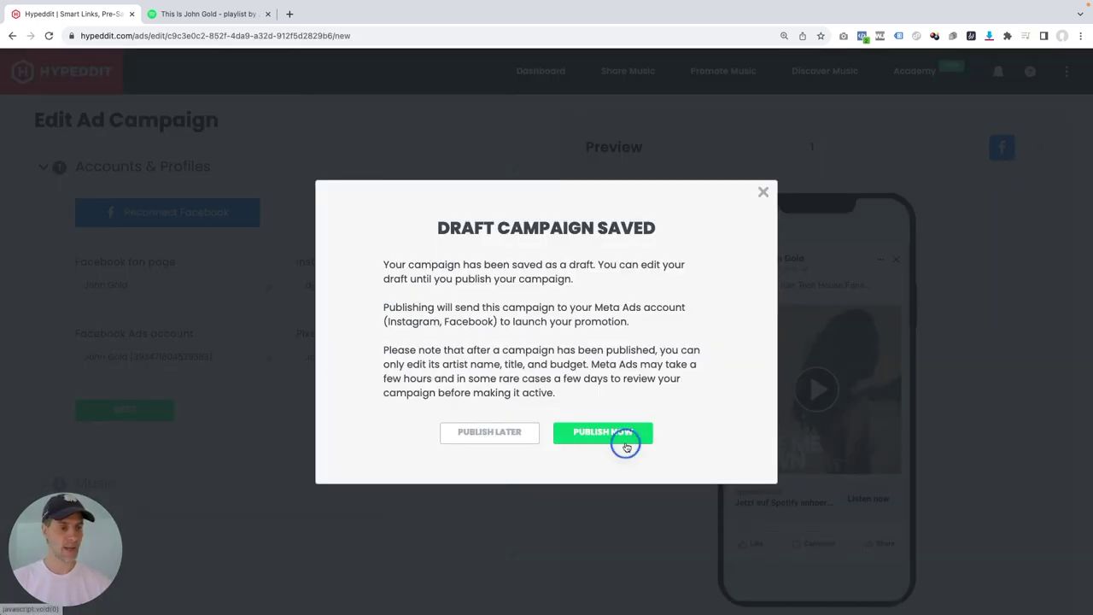